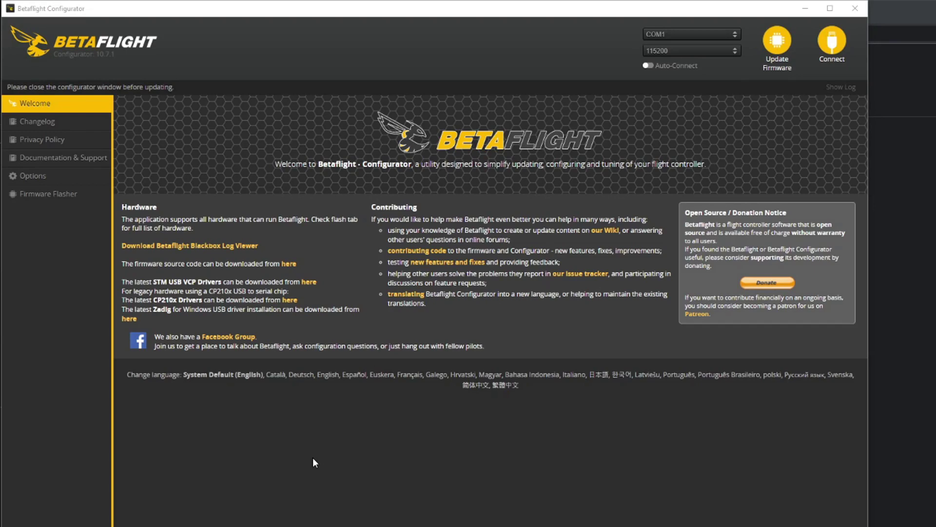
Switch to the browser and examine the Google search results for "betaflight github"
{"action": "left_click", "coordinate": [457, 10]}
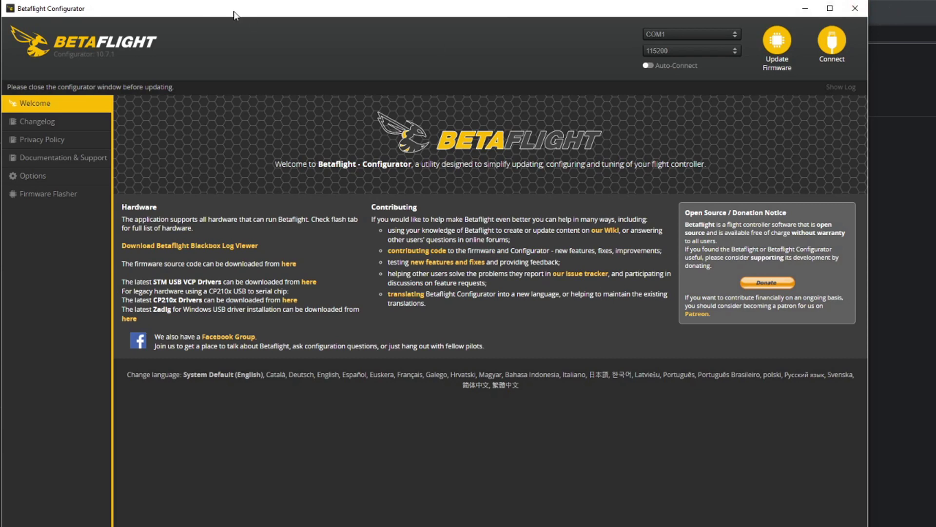
{"action": "left_click_drag", "start_coordinate": [204, 11], "coordinate": [204, 11]}
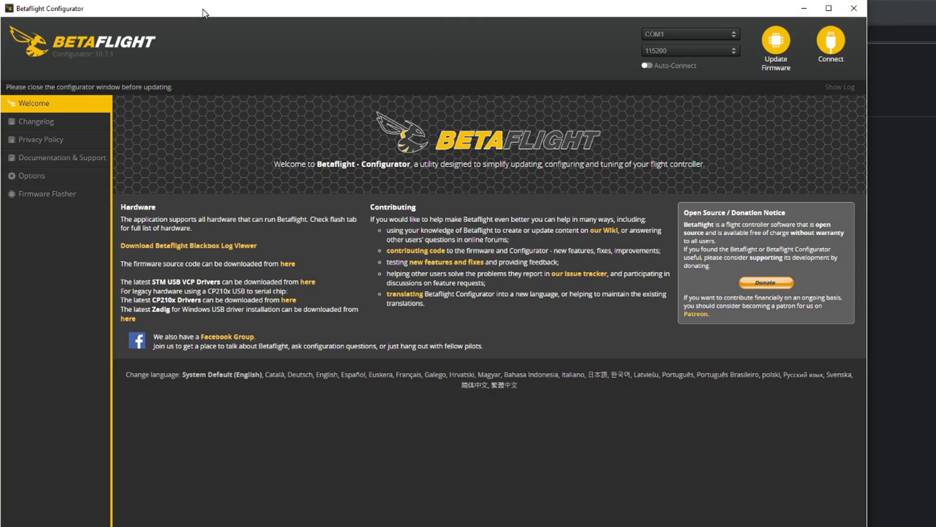
{"action": "left_click", "coordinate": [879, 5]}
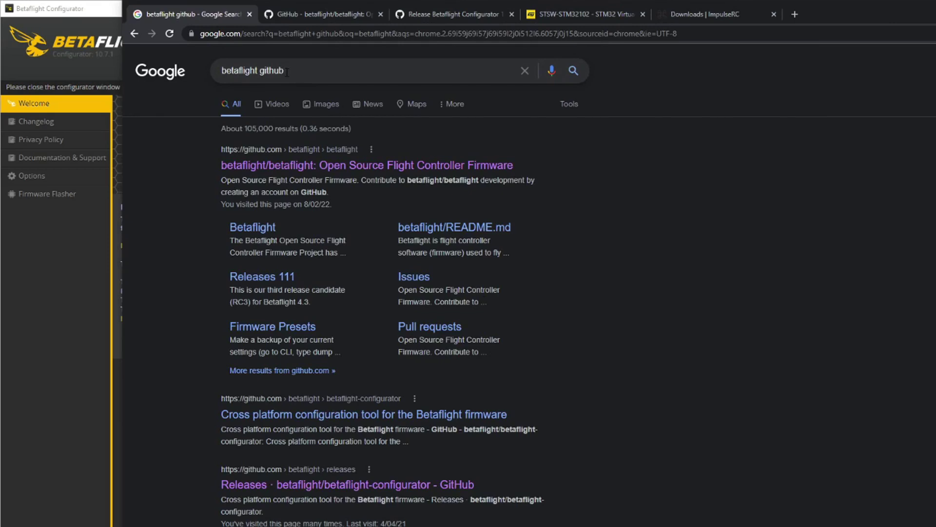
{"action": "left_click_drag", "start_coordinate": [287, 72], "coordinate": [210, 69]}
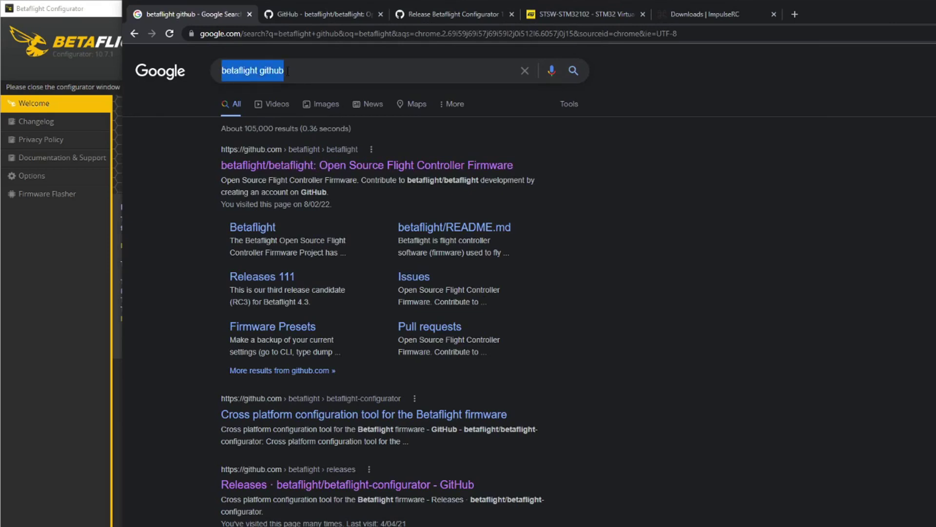
{"action": "left_click_drag", "start_coordinate": [288, 71], "coordinate": [259, 71]}
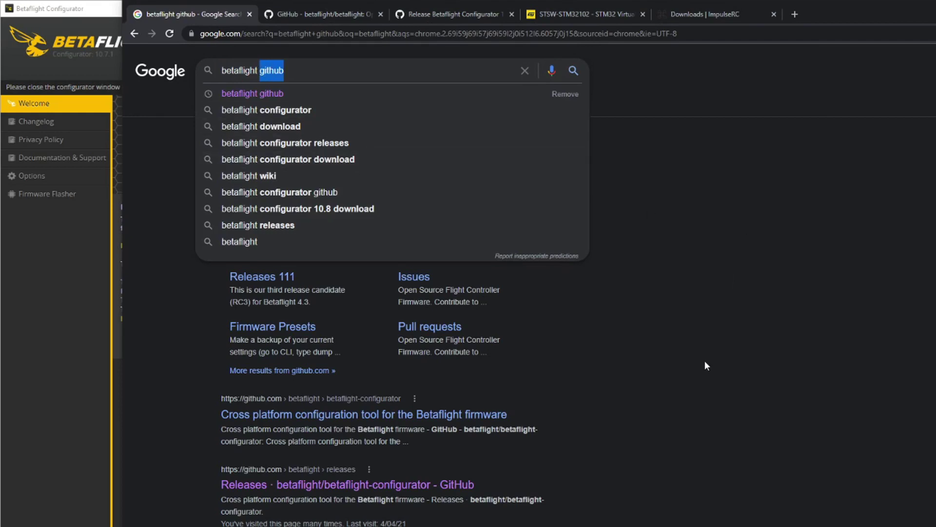
{"action": "left_click", "coordinate": [721, 368]}
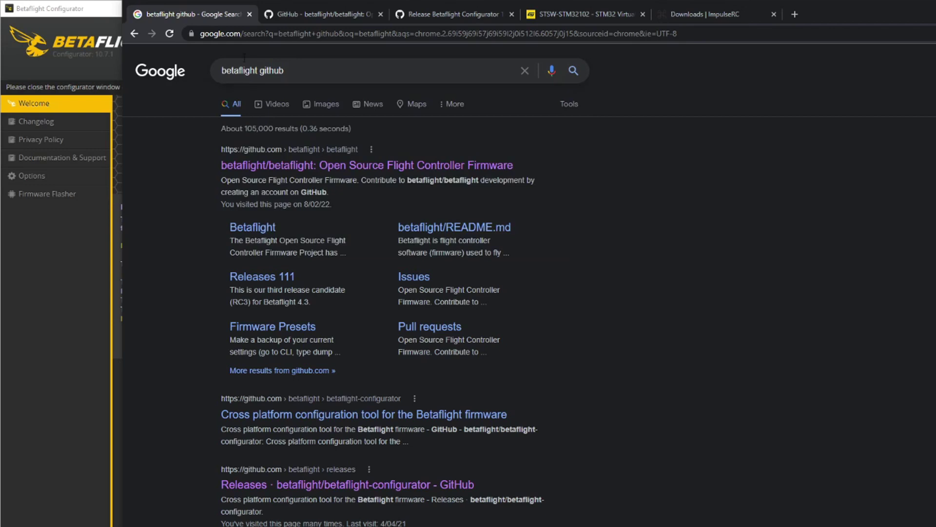
{"action": "triple_click", "coordinate": [291, 72]}
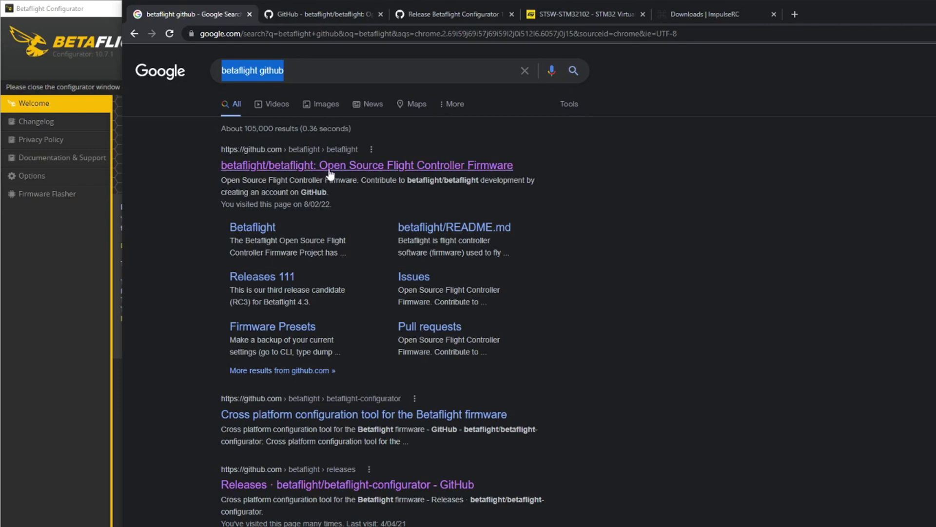
Look through the betaflight/betaflight GitHub repository's README to find the Betaflight Releases section
{"action": "left_click", "coordinate": [309, 11]}
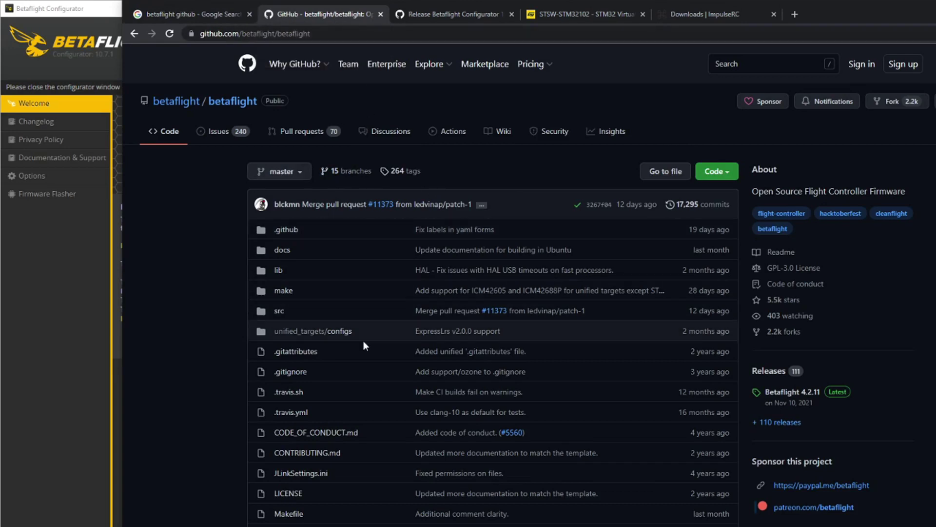
{"action": "scroll", "coordinate": [385, 374], "scroll_direction": "down", "scroll_amount": 8}
{"action": "scroll", "coordinate": [493, 283], "scroll_direction": "down", "scroll_amount": 10}
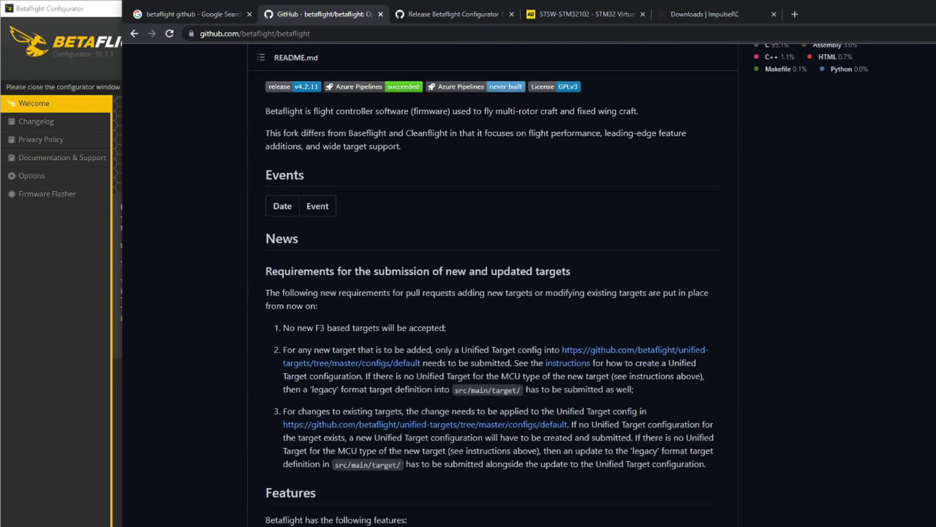
{"action": "scroll", "coordinate": [381, 388], "scroll_direction": "down", "scroll_amount": 13}
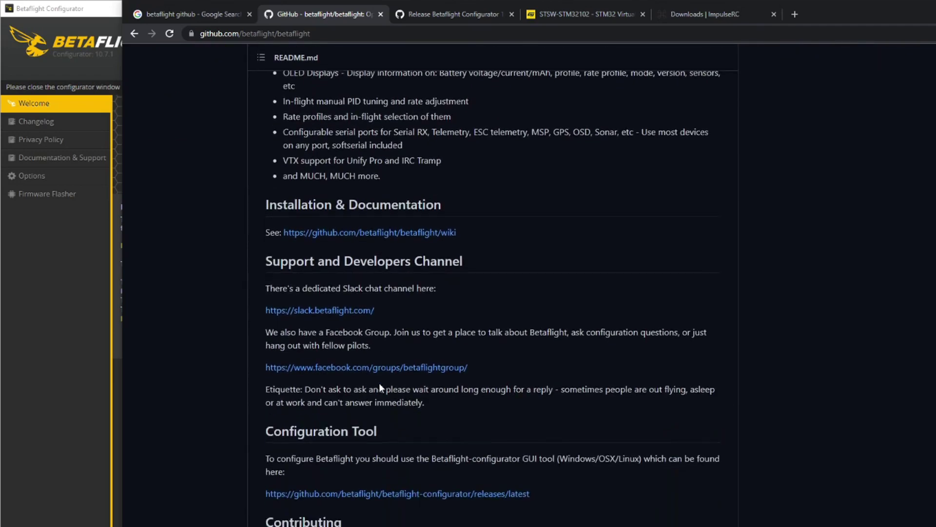
{"action": "scroll", "coordinate": [380, 387], "scroll_direction": "down", "scroll_amount": 8}
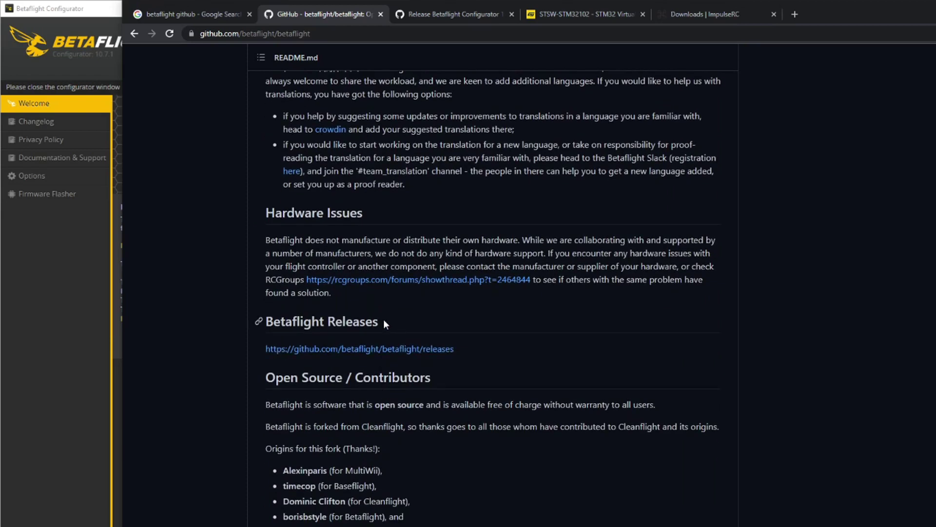
{"action": "left_click_drag", "start_coordinate": [384, 323], "coordinate": [259, 326]}
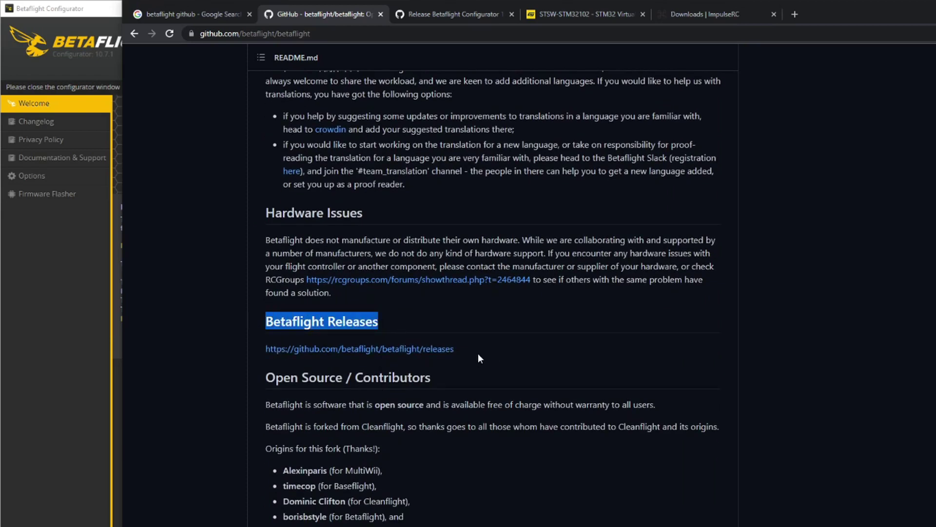
View the Betaflight Configurator 10.7.2 release page and locate the win32.exe installer among its assets
{"action": "left_click", "coordinate": [447, 15]}
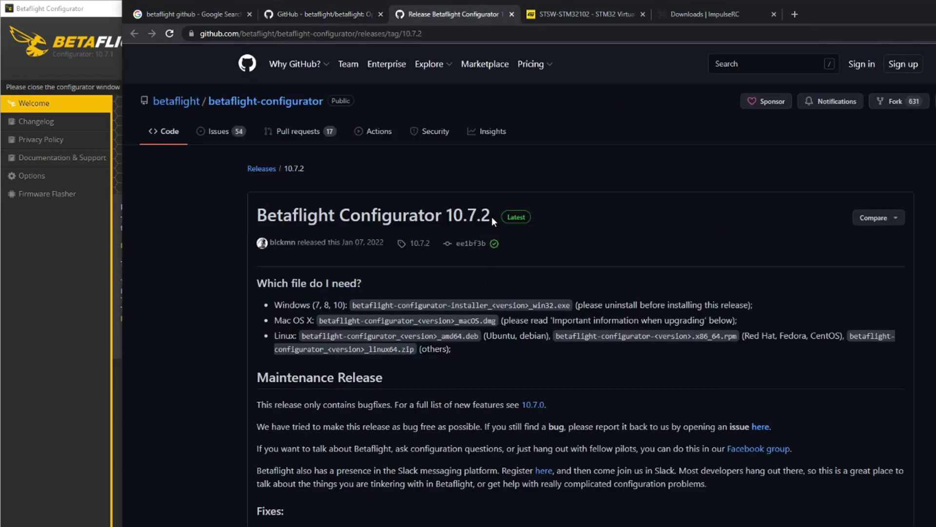
{"action": "left_click_drag", "start_coordinate": [491, 217], "coordinate": [449, 216]}
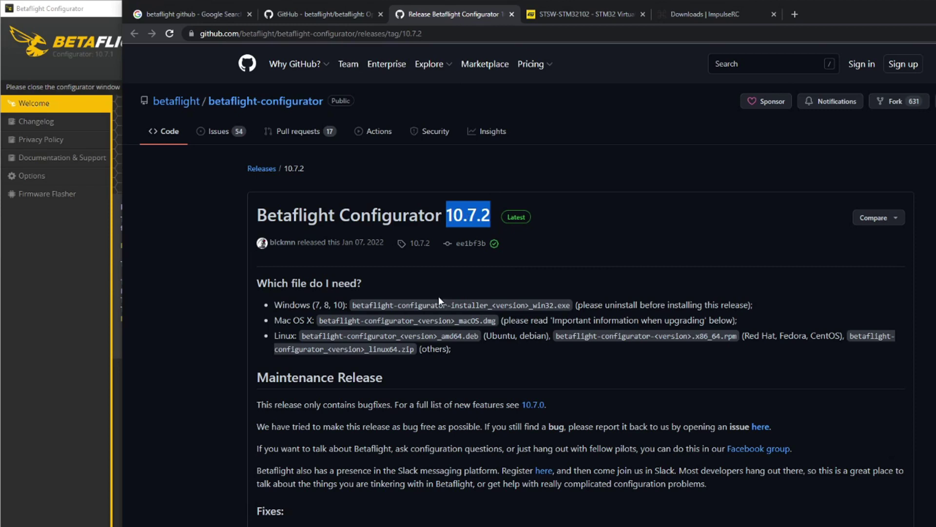
{"action": "scroll", "coordinate": [439, 299], "scroll_direction": "down", "scroll_amount": 5}
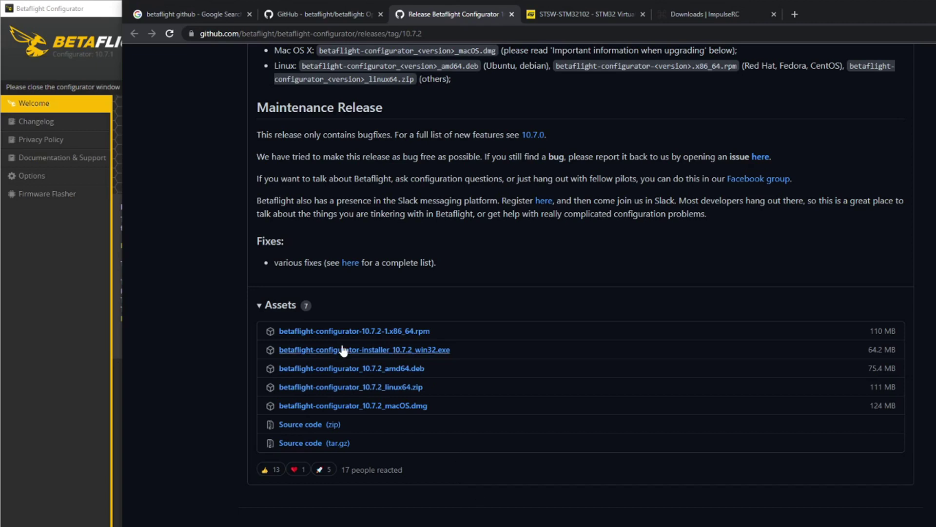
{"action": "left_click_drag", "start_coordinate": [460, 350], "coordinate": [278, 350]}
{"action": "left_click_drag", "start_coordinate": [436, 329], "coordinate": [271, 330]}
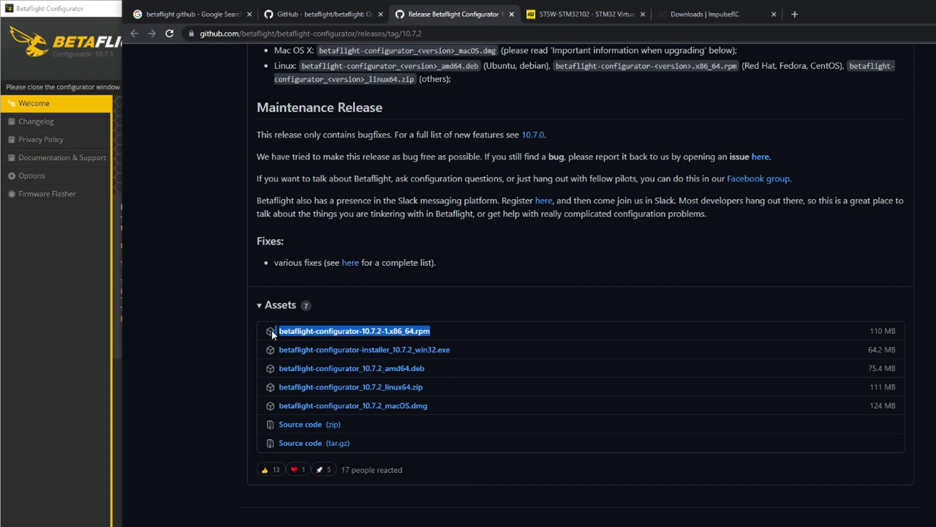
{"action": "left_click_drag", "start_coordinate": [461, 347], "coordinate": [279, 351]}
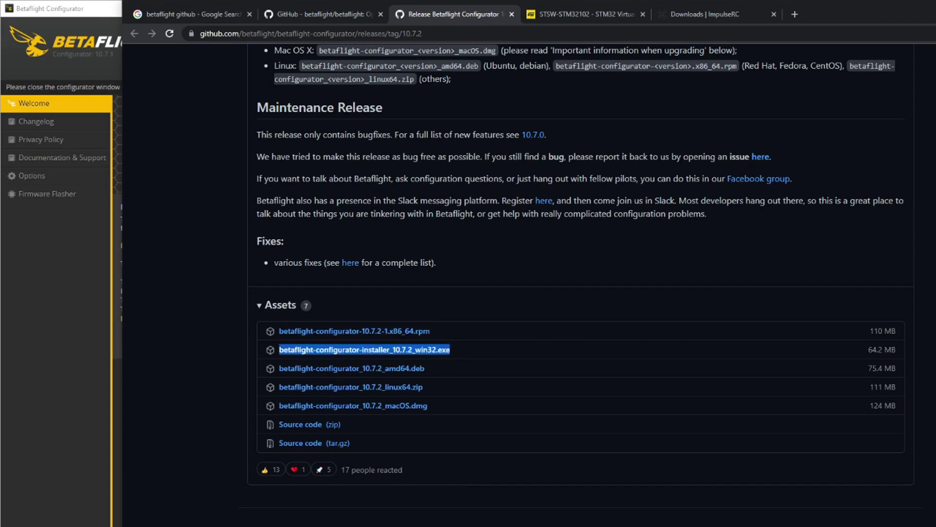
Check the STM USB VCP driver note on Betaflight Configurator's welcome page and view ST's STSW-STM32102 driver page in the browser
{"action": "left_click", "coordinate": [113, 24]}
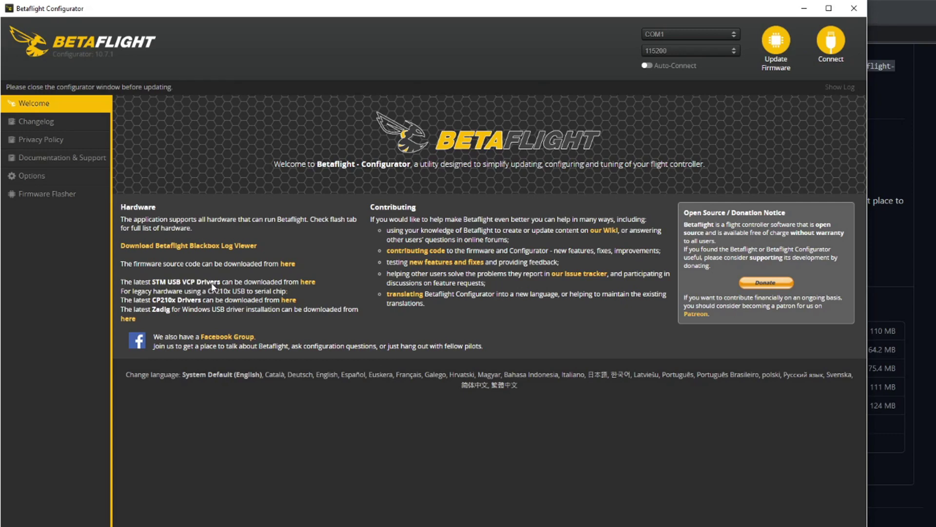
{"action": "left_click", "coordinate": [901, 9]}
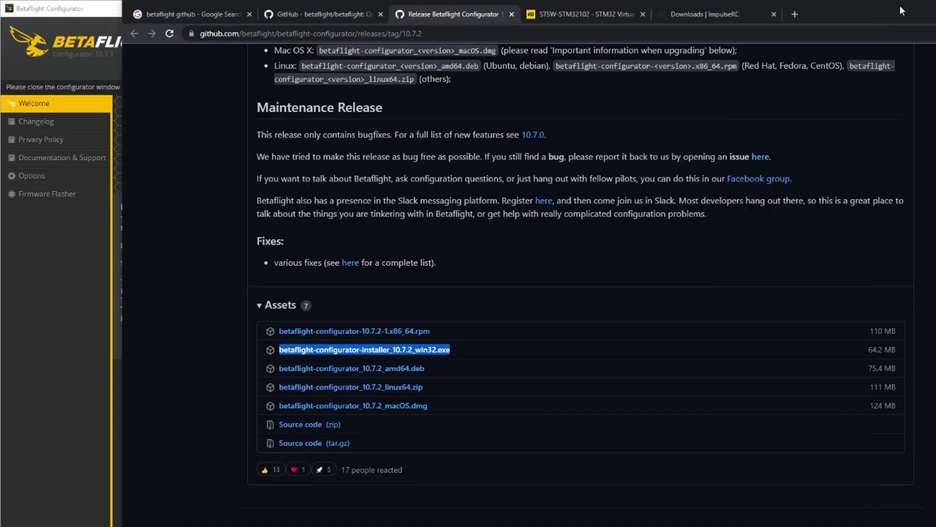
{"action": "left_click", "coordinate": [599, 20]}
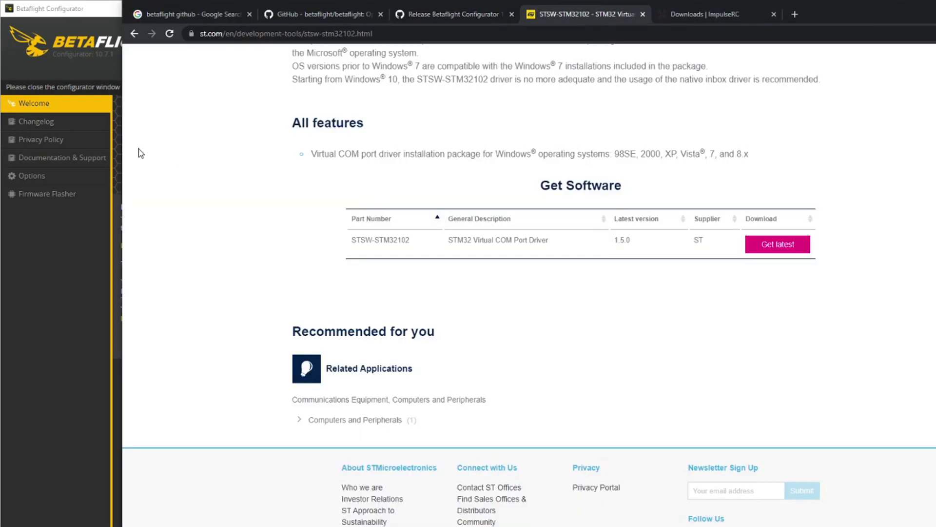
{"action": "scroll", "coordinate": [439, 387], "scroll_direction": "up", "scroll_amount": 3}
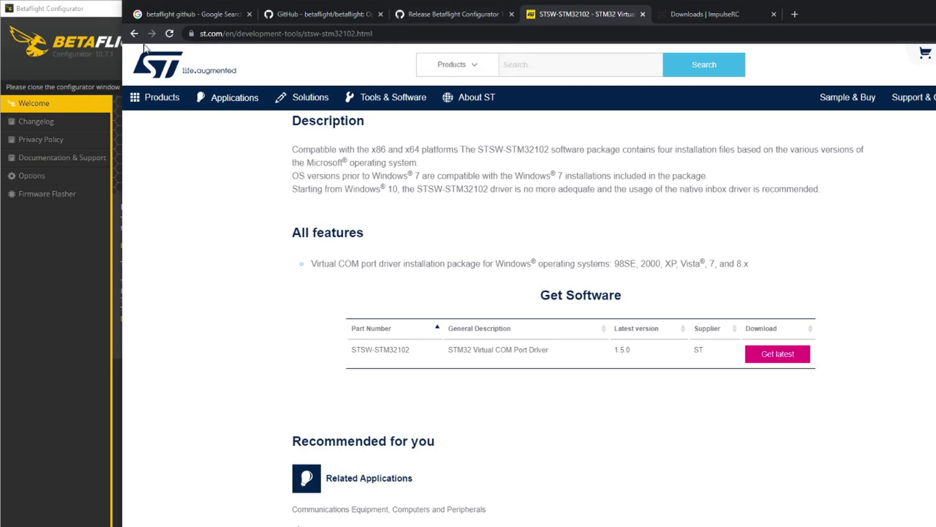
Switch to Betaflight Configurator, set the port to Manual Selection, and view the port choices again
{"action": "left_click", "coordinate": [67, 12]}
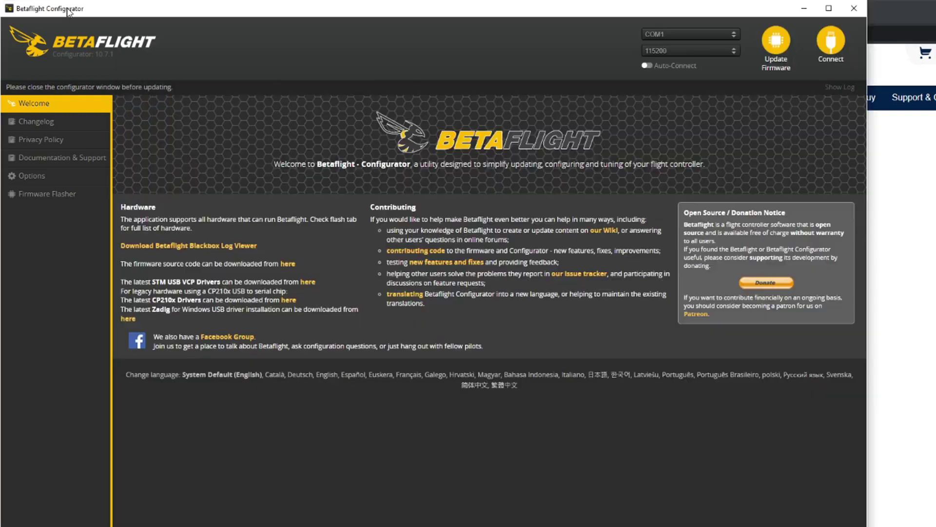
{"action": "left_click", "coordinate": [732, 36]}
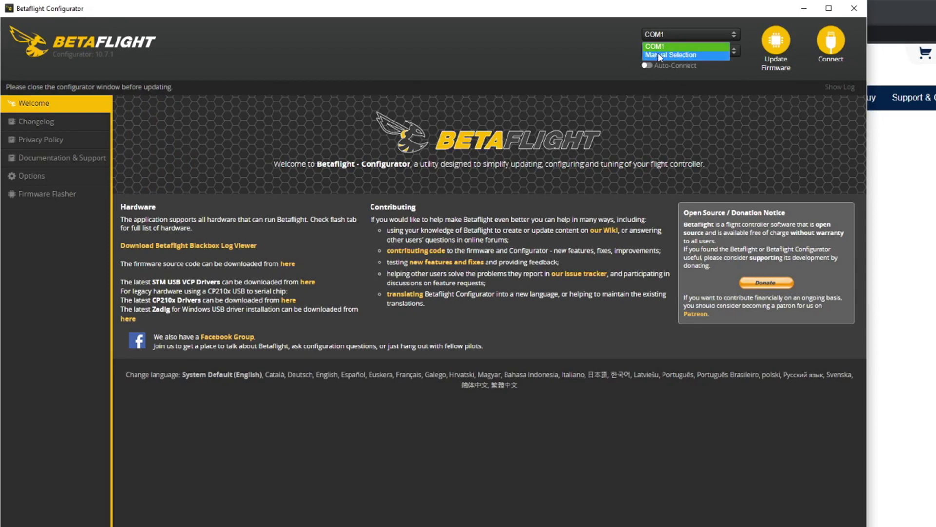
{"action": "left_click", "coordinate": [692, 54]}
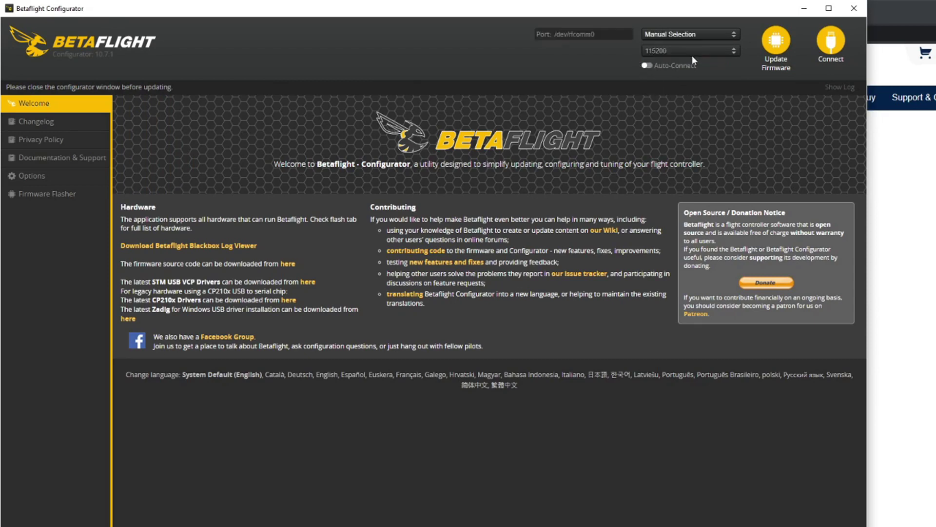
{"action": "left_click", "coordinate": [733, 33]}
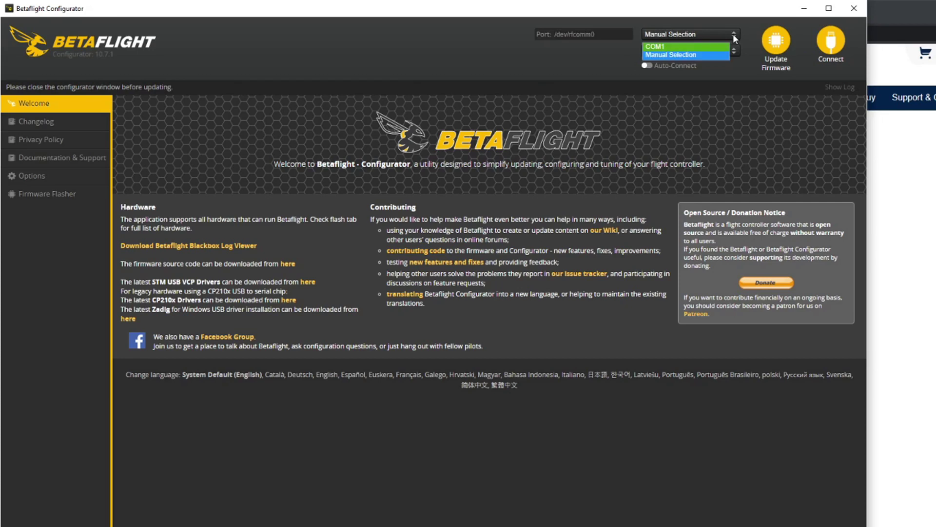
Revisit the STM32 driver page in the browser, then recheck the available ports in Betaflight Configurator
{"action": "left_click", "coordinate": [885, 16]}
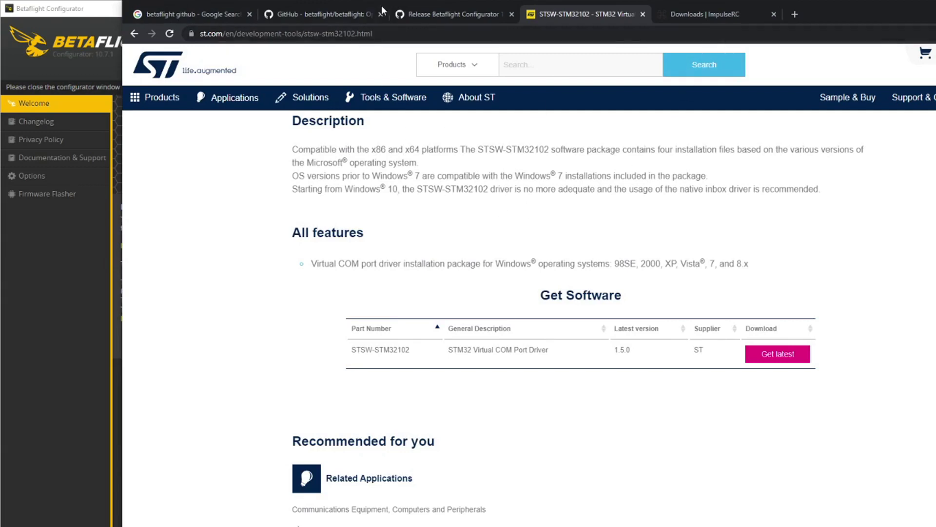
{"action": "left_click", "coordinate": [97, 15]}
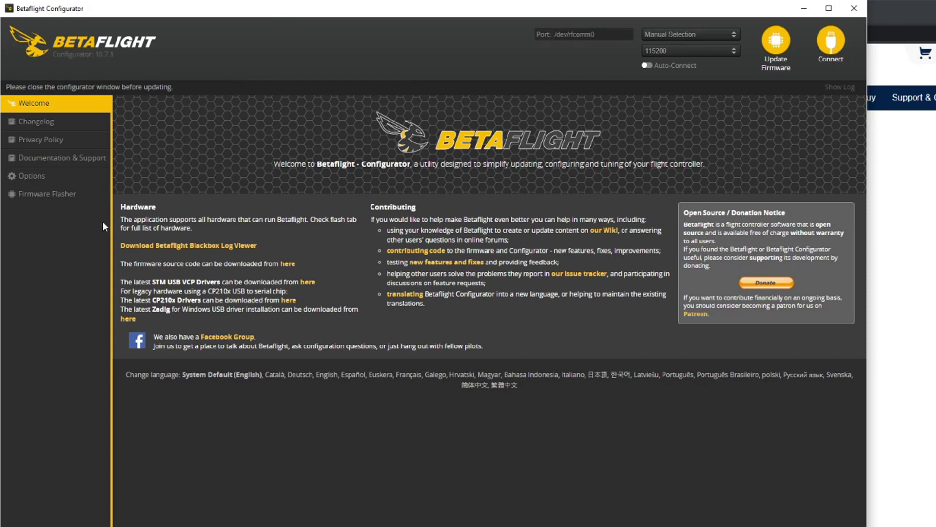
{"action": "left_click", "coordinate": [734, 35]}
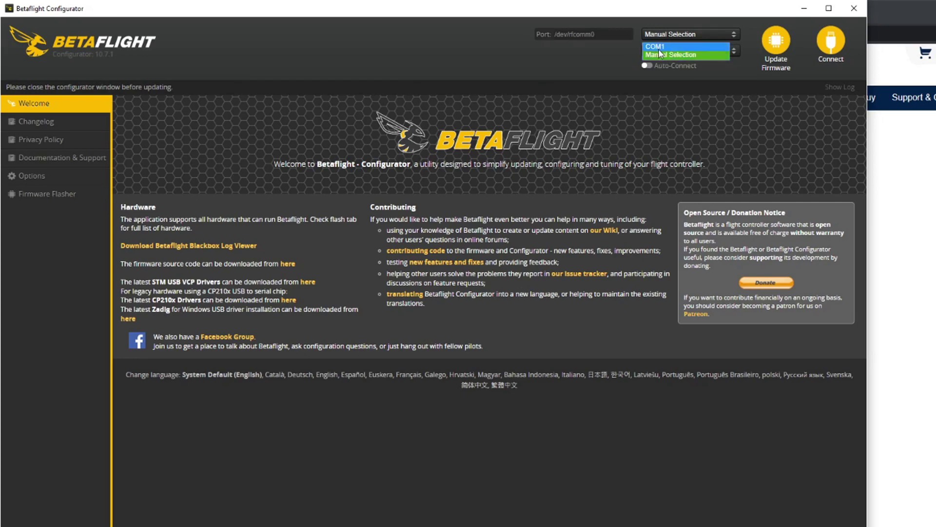
{"action": "left_click", "coordinate": [560, 13]}
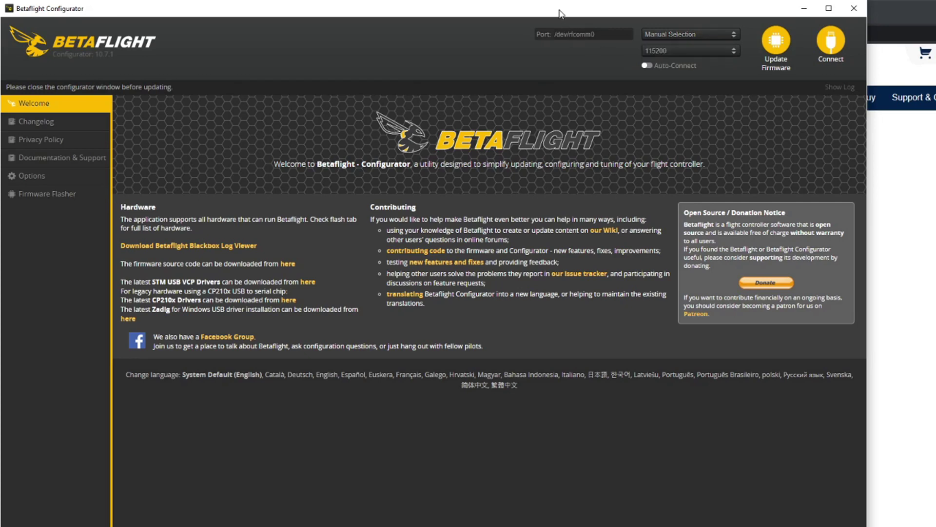
{"action": "left_click", "coordinate": [735, 35]}
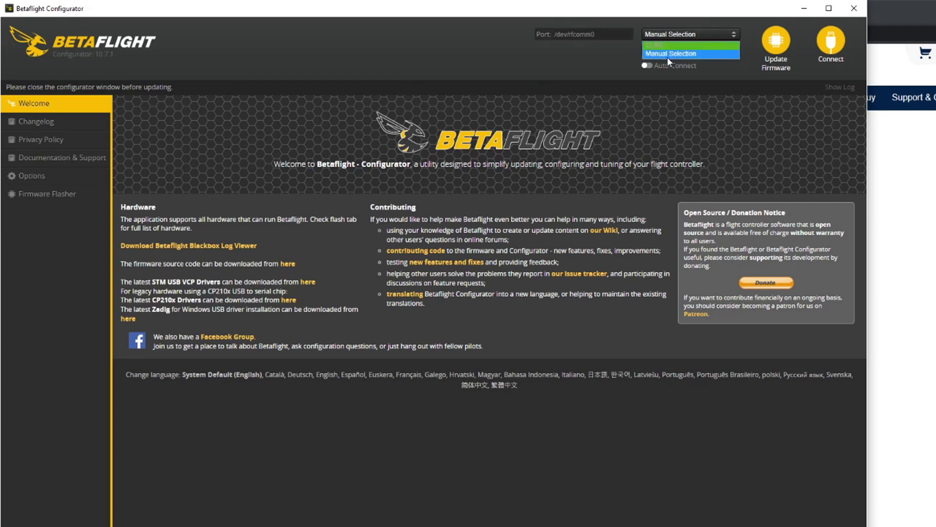
Switch to the ImpulseRC downloads page in the browser, launch the ImpulseRC Driver Fixer, and close its window
{"action": "left_click", "coordinate": [900, 8]}
{"action": "left_click", "coordinate": [702, 12]}
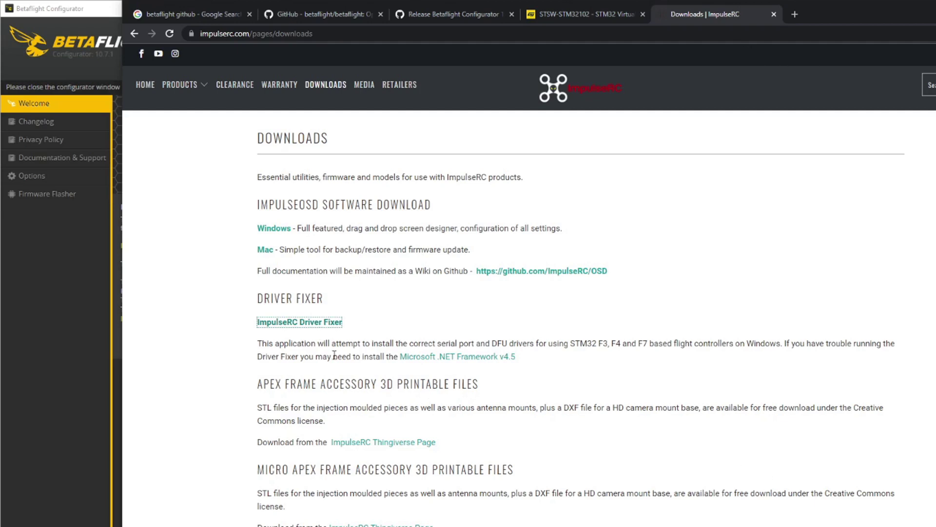
{"action": "left_click", "coordinate": [288, 325]}
{"action": "left_click", "coordinate": [290, 326]}
{"action": "left_click", "coordinate": [299, 325]}
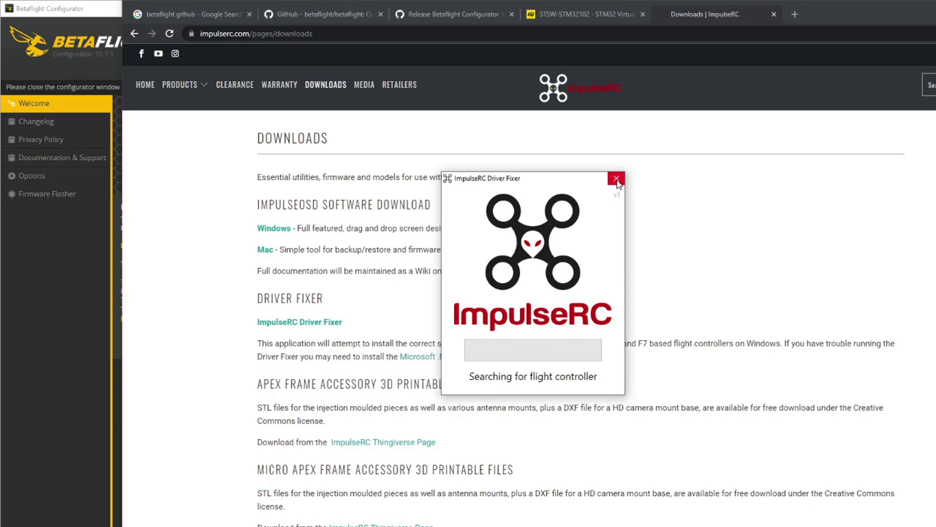
{"action": "left_click", "coordinate": [617, 179]}
Return to Betaflight Configurator and check the port list for the flight controller's COM port
{"action": "left_click", "coordinate": [85, 7]}
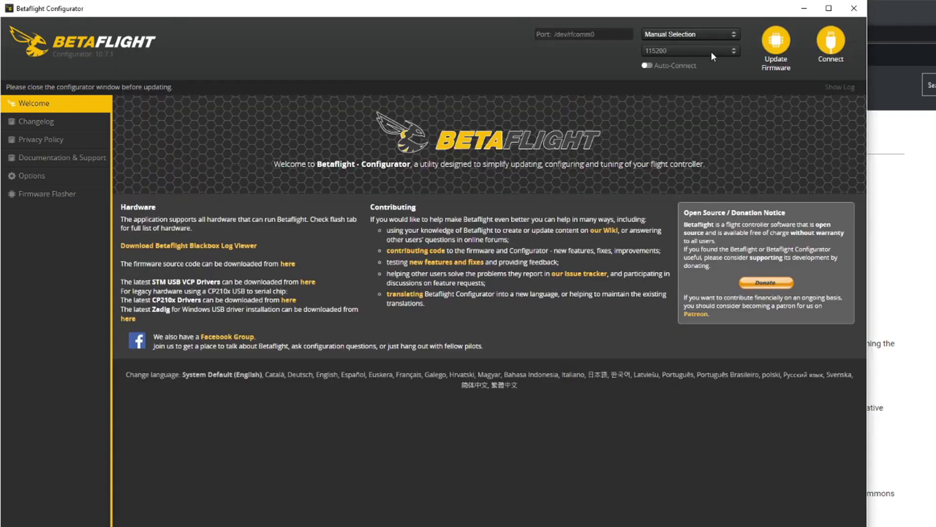
{"action": "left_click", "coordinate": [733, 35]}
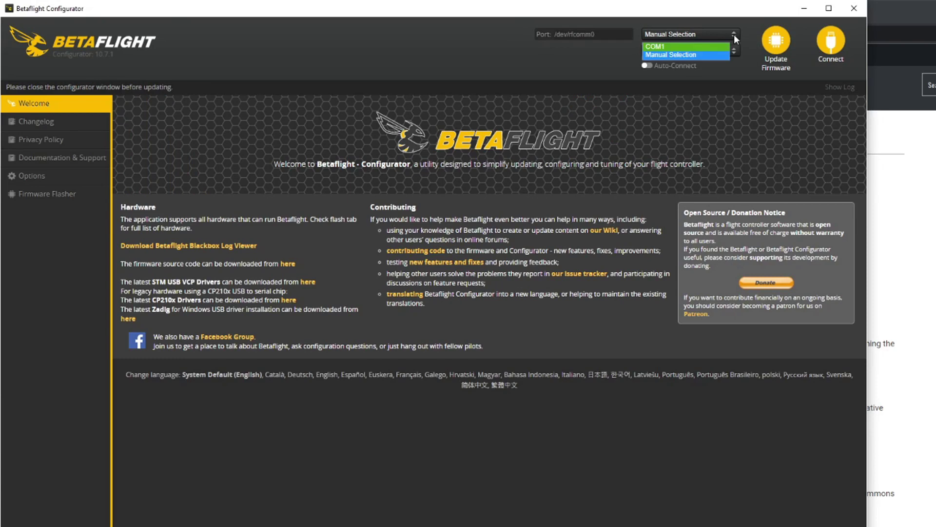
{"action": "left_click", "coordinate": [734, 34]}
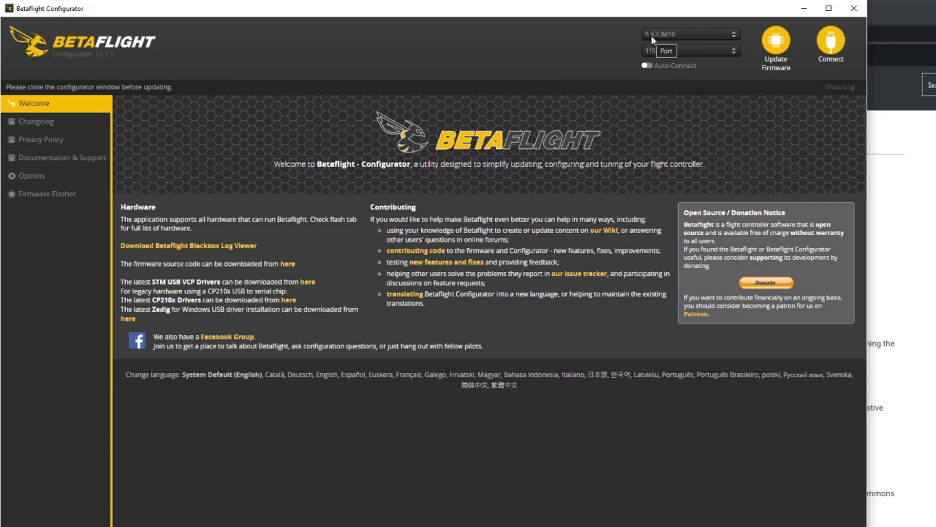
Select the \\.\COM10 port and connect to the flight controller
{"action": "left_click", "coordinate": [734, 35]}
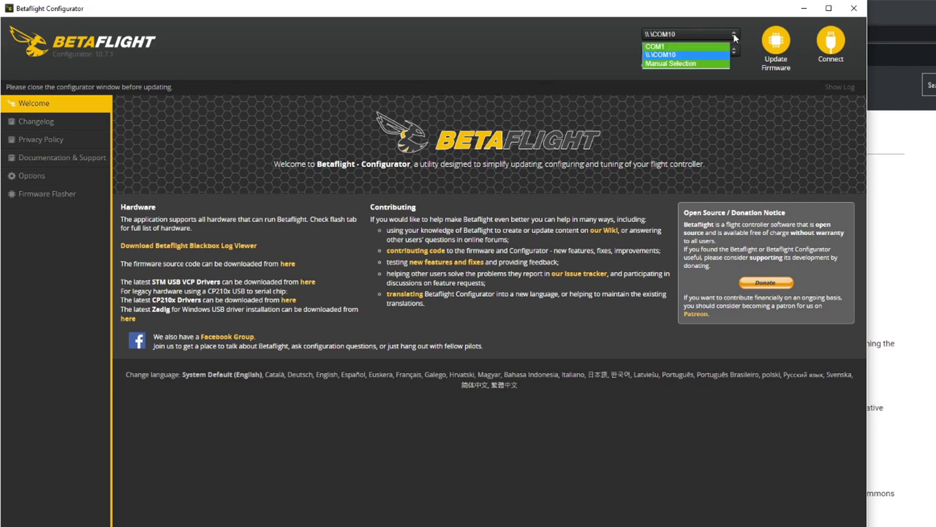
{"action": "left_click", "coordinate": [680, 55]}
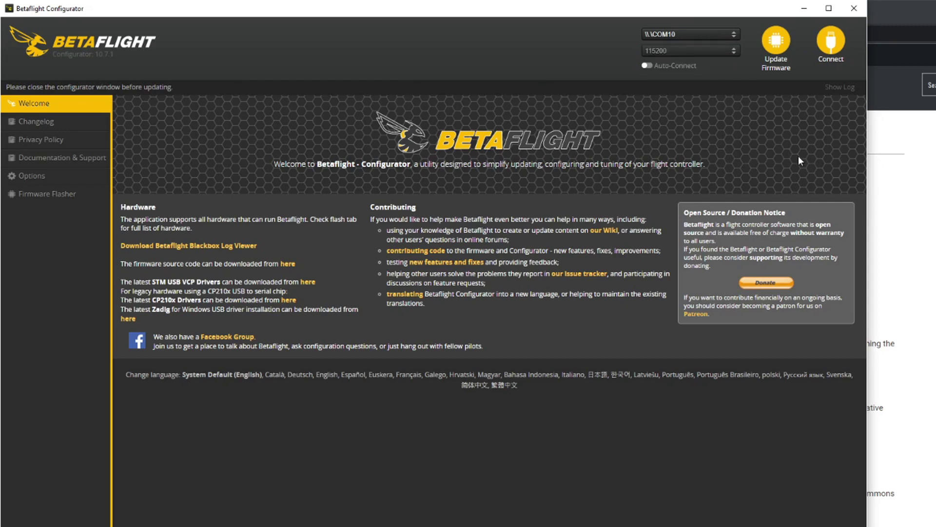
{"action": "left_click", "coordinate": [831, 41]}
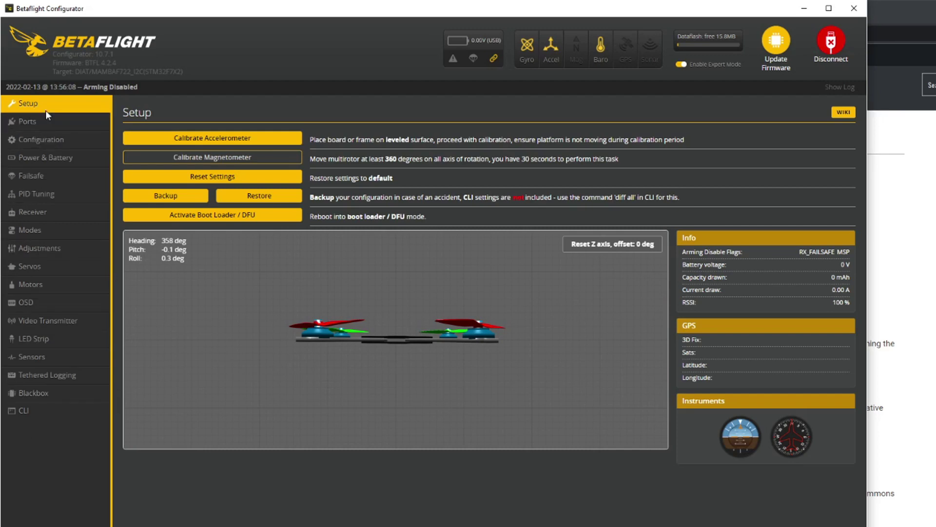
Review the Ports settings and select VTX (TBS SmartAudio) as the UART3 peripheral
{"action": "left_click", "coordinate": [22, 122]}
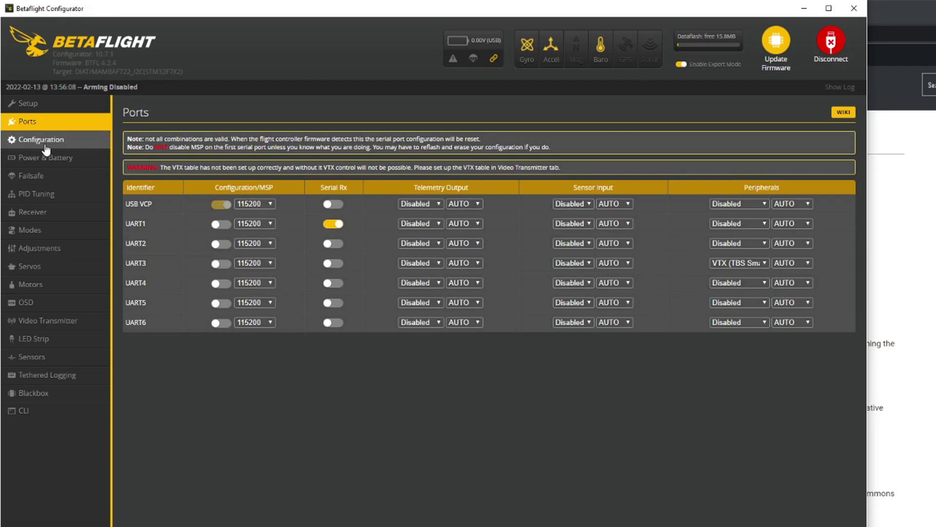
{"action": "left_click", "coordinate": [45, 141]}
{"action": "left_click", "coordinate": [43, 123]}
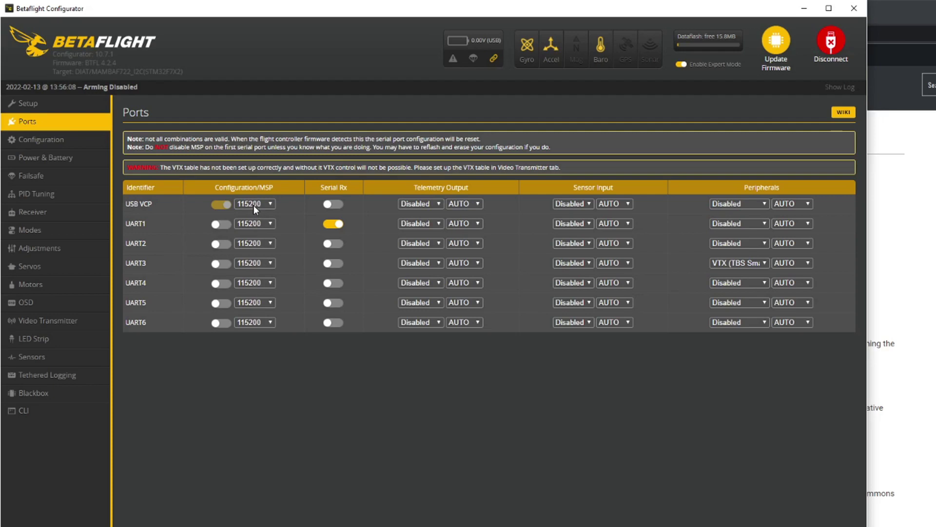
{"action": "left_click", "coordinate": [764, 264]}
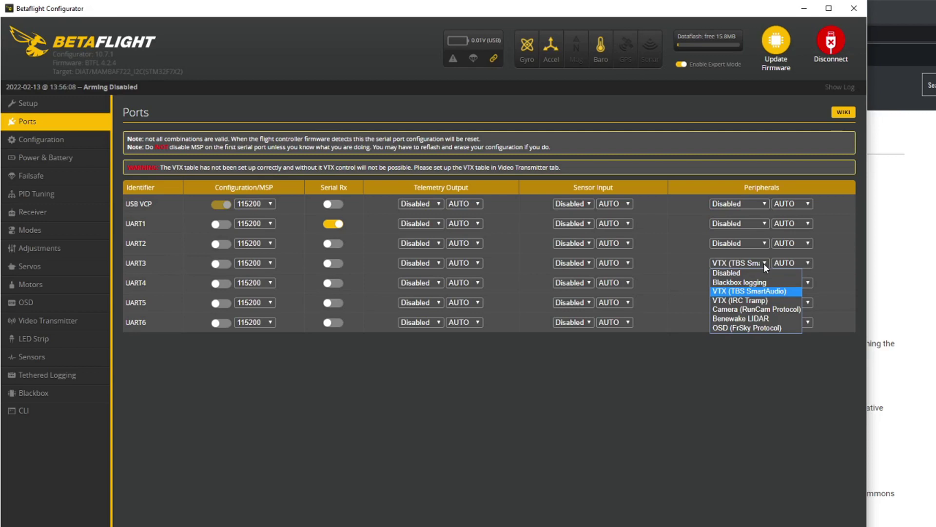
{"action": "left_click", "coordinate": [757, 292]}
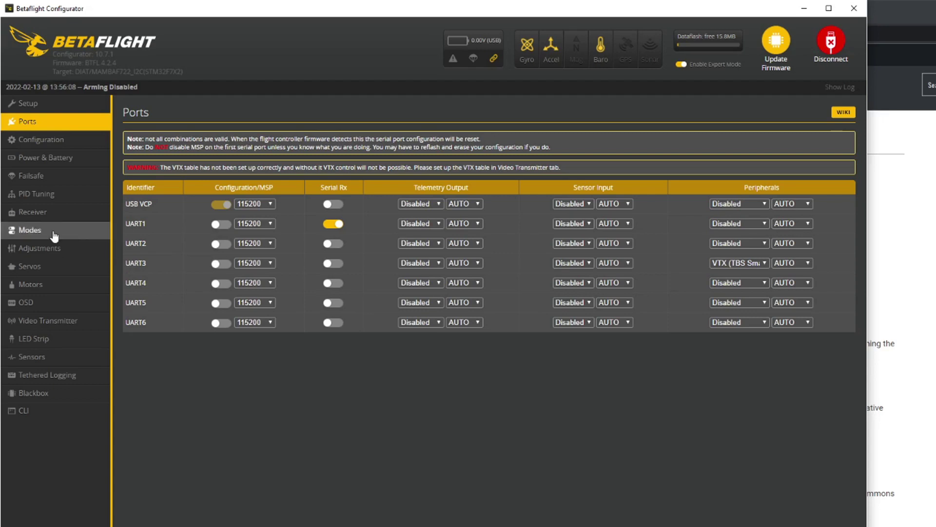
Remove the ARM and ANGLE ranges in the Modes settings without saving, and look through the available modes
{"action": "left_click", "coordinate": [47, 140]}
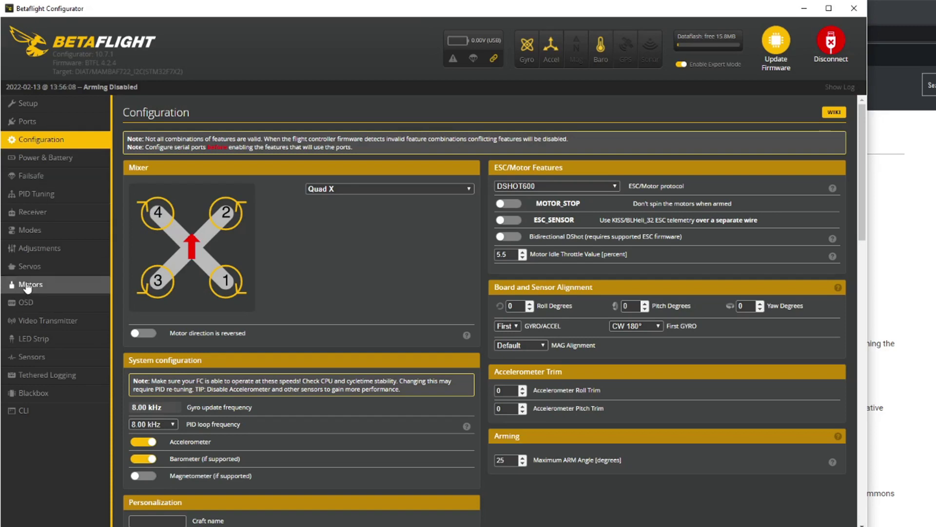
{"action": "left_click", "coordinate": [30, 231]}
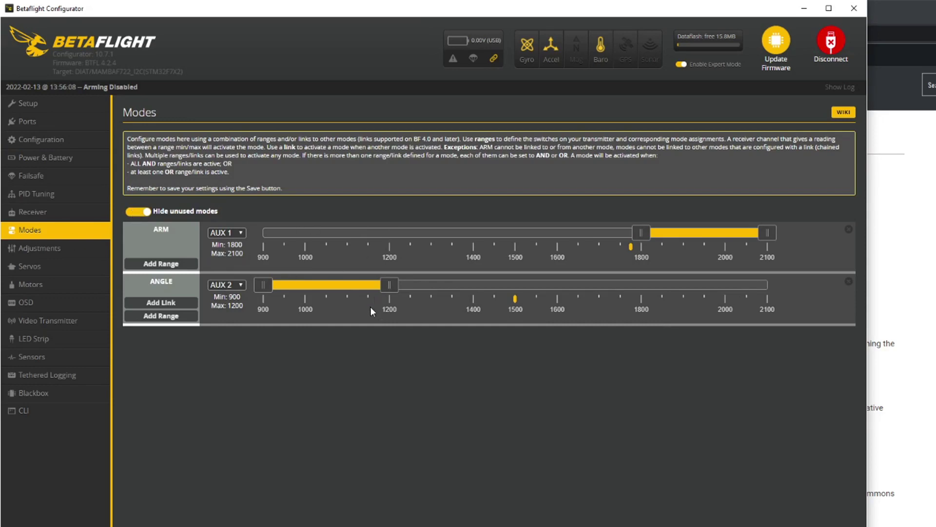
{"action": "left_click", "coordinate": [848, 233]}
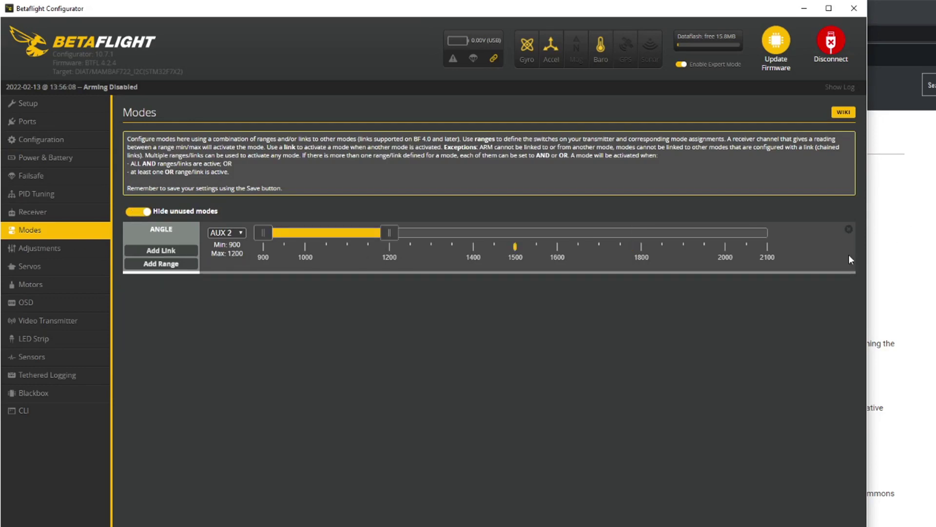
{"action": "left_click", "coordinate": [848, 234]}
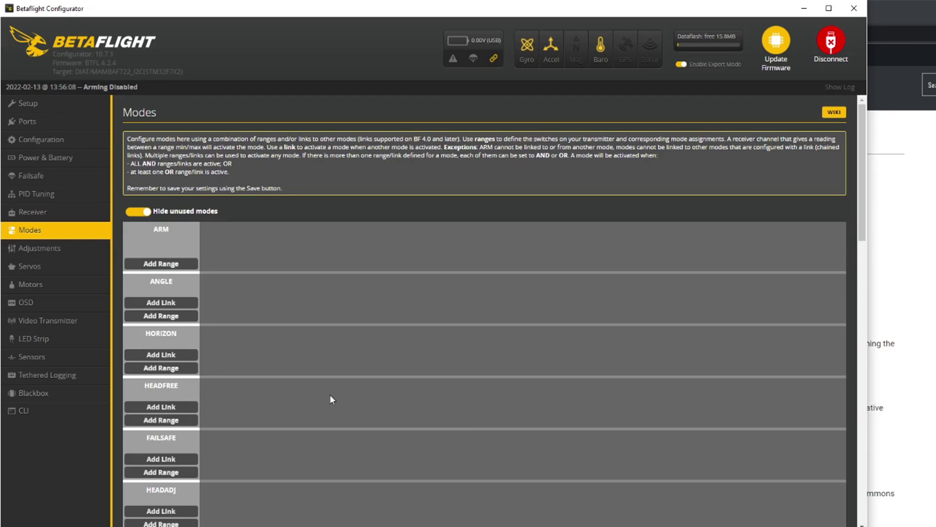
{"action": "scroll", "coordinate": [348, 405], "scroll_direction": "down", "scroll_amount": 2}
{"action": "scroll", "coordinate": [341, 400], "scroll_direction": "up", "scroll_amount": 2}
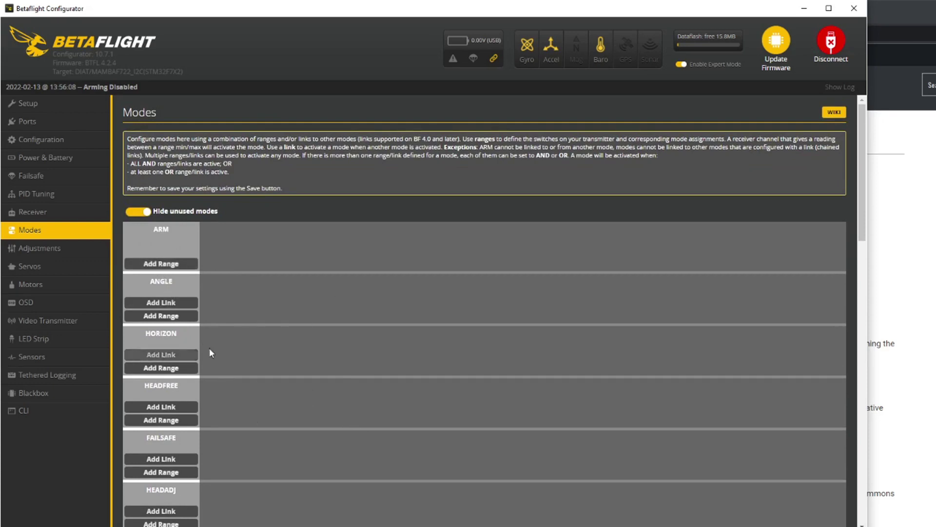
Return to the Setup page, calibrate the accelerometer, and reset the Z axis of the model view
{"action": "left_click", "coordinate": [27, 104]}
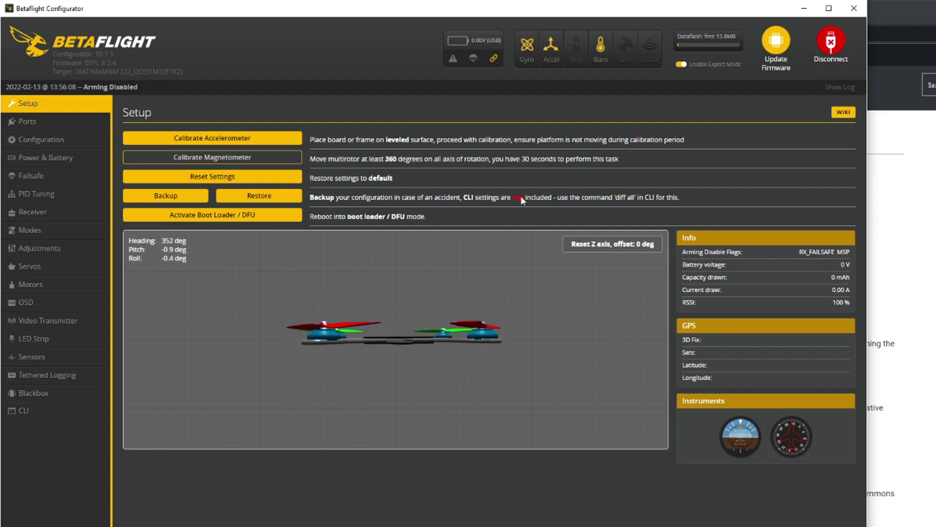
{"action": "left_click", "coordinate": [282, 139]}
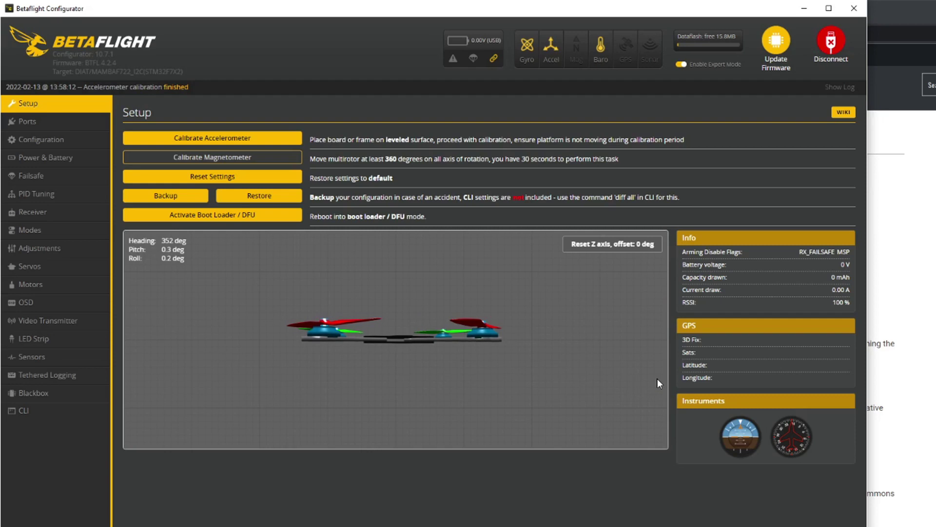
{"action": "left_click", "coordinate": [602, 244]}
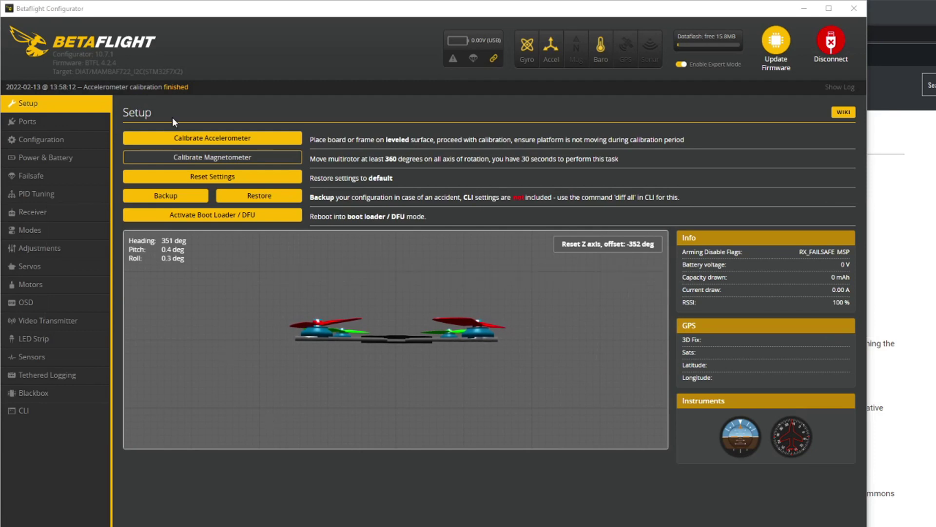
{"action": "left_click", "coordinate": [173, 15]}
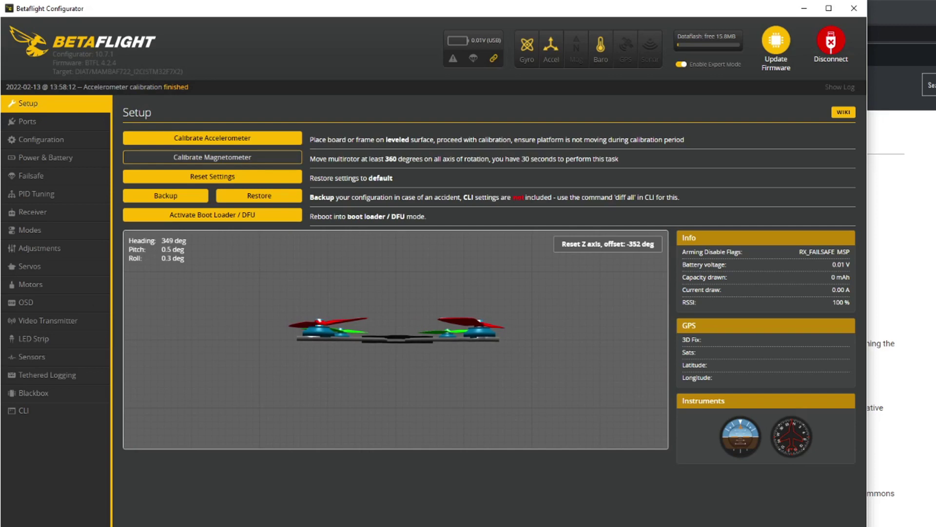
Open the flight controller's CLI and run the version command
{"action": "left_click", "coordinate": [23, 412]}
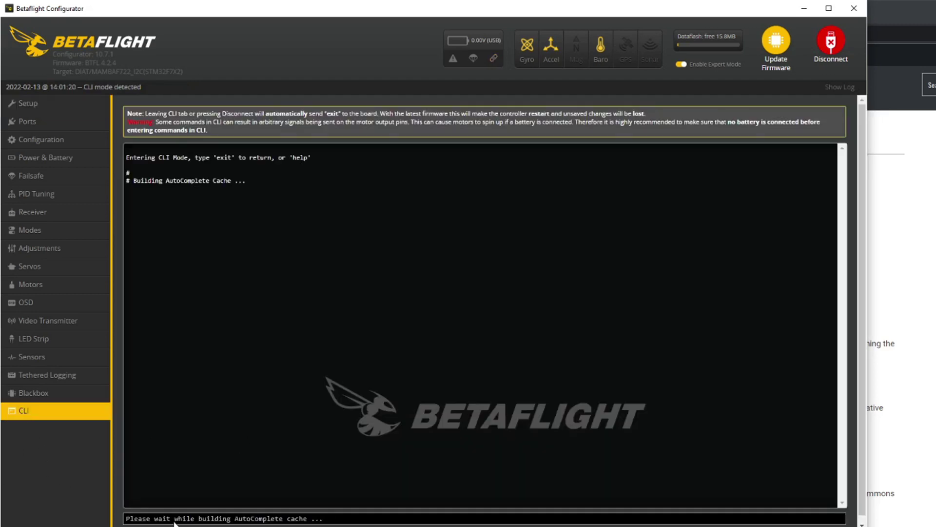
{"action": "type", "text": "version"}
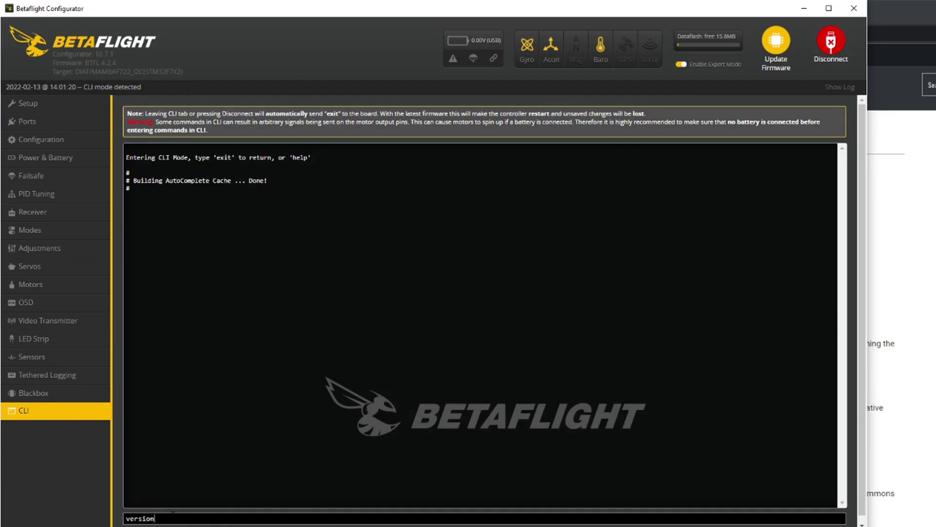
{"action": "key", "text": "Return"}
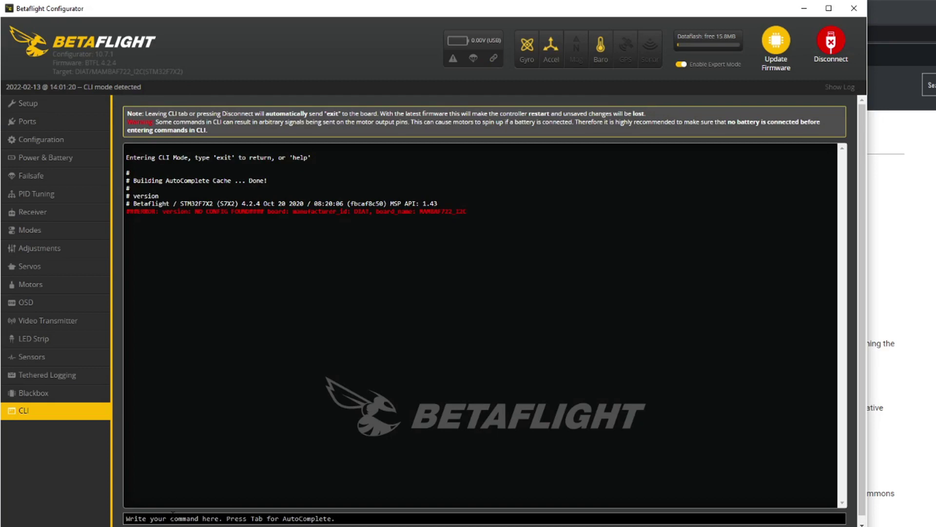
Copy the Betaflight version line from the CLI output and paste it into the blank Notepad document
{"action": "left_click_drag", "start_coordinate": [439, 205], "coordinate": [133, 204]}
{"action": "right_click", "coordinate": [158, 207]}
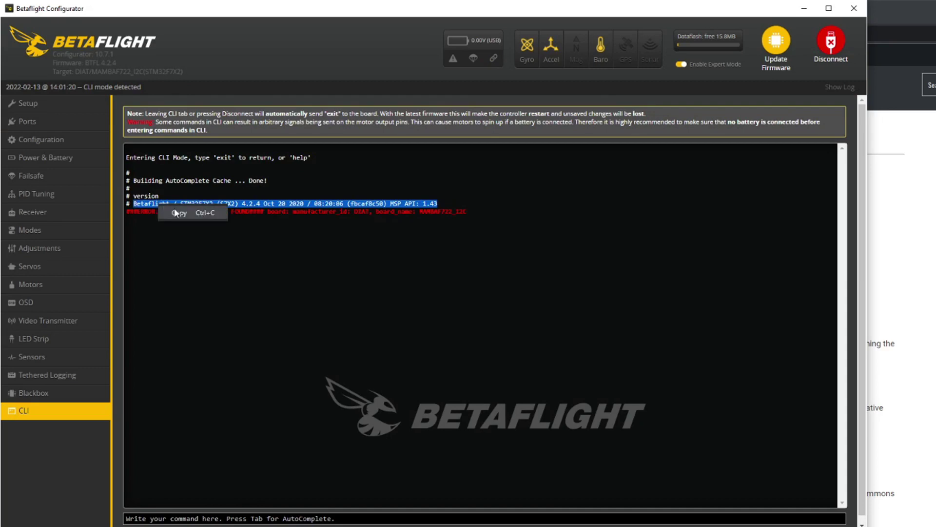
{"action": "left_click", "coordinate": [194, 211]}
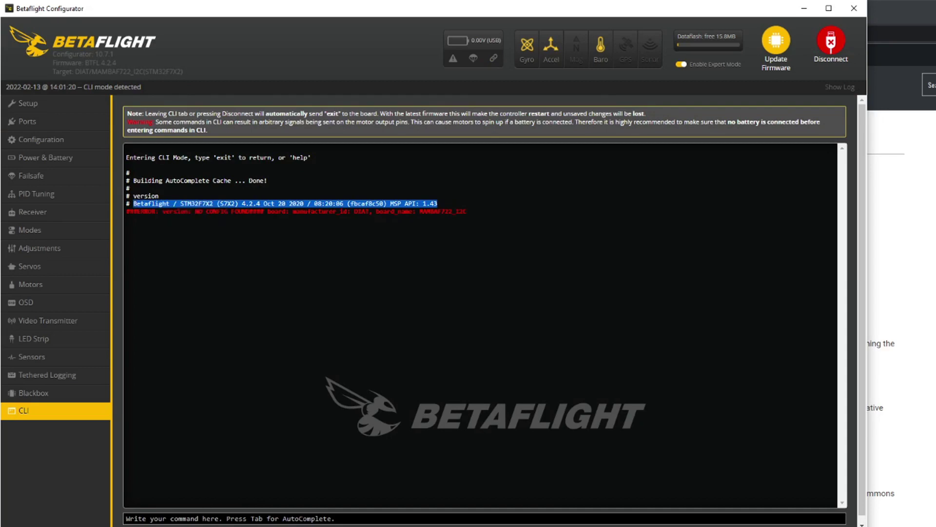
{"action": "key", "text": "alt+Tab"}
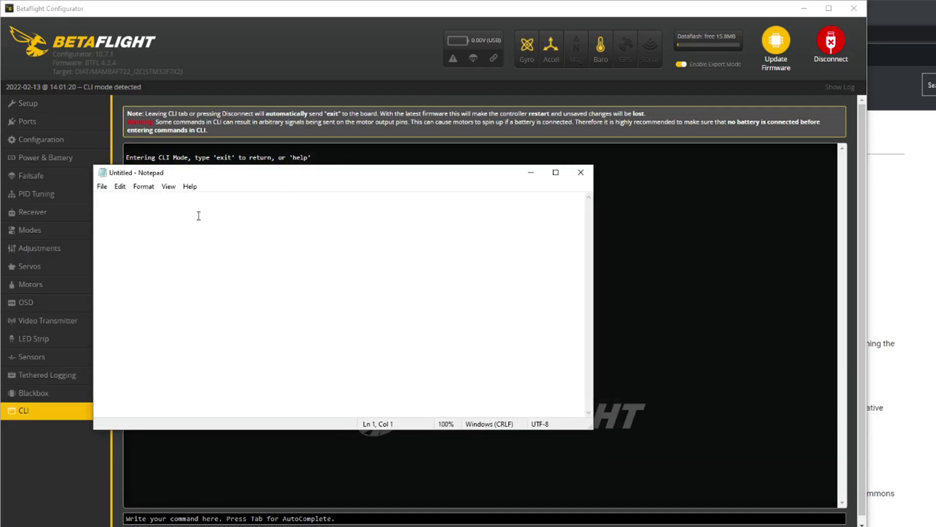
{"action": "key", "text": "ctrl+v"}
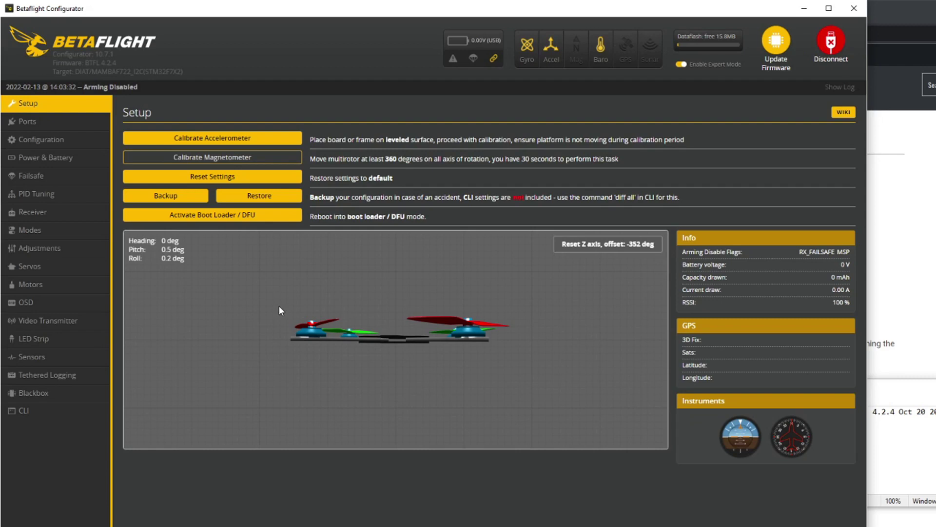
Reopen the CLI in Betaflight Configurator, run diff all, and look back through the listed configuration
{"action": "left_click", "coordinate": [25, 411]}
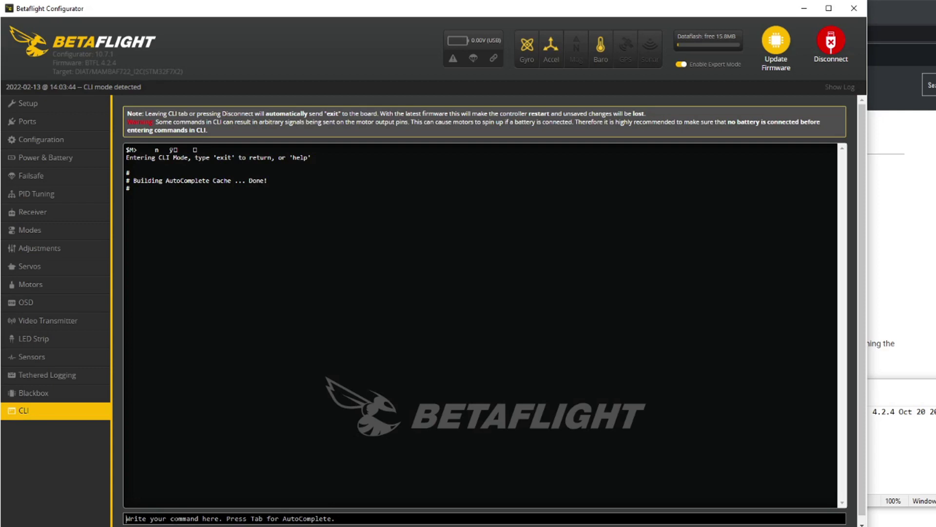
{"action": "type", "text": "di"}
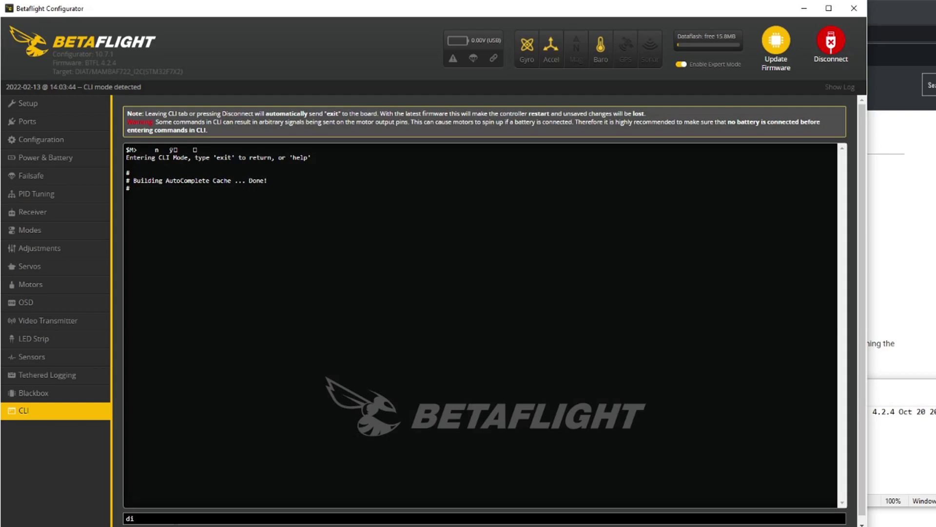
{"action": "type", "text": "ff all"}
{"action": "key", "text": "Return"}
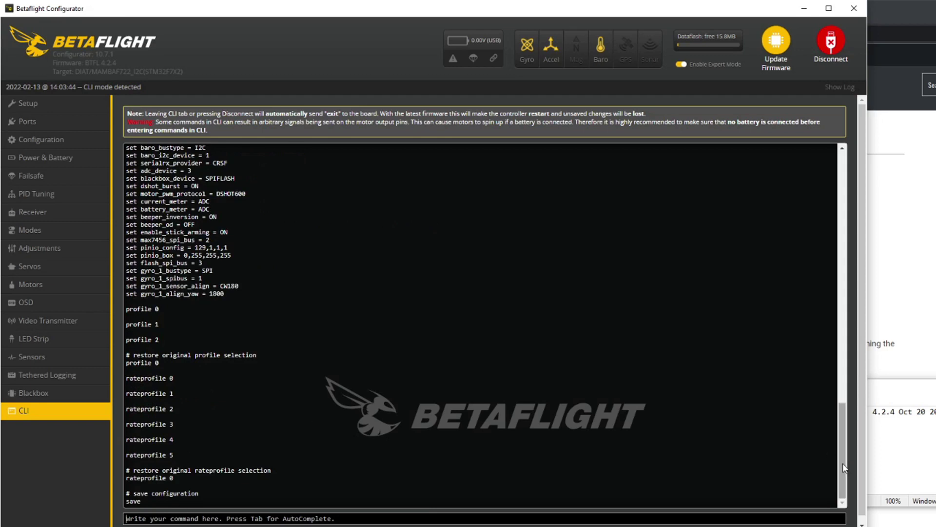
{"action": "left_click_drag", "start_coordinate": [843, 459], "coordinate": [844, 420]}
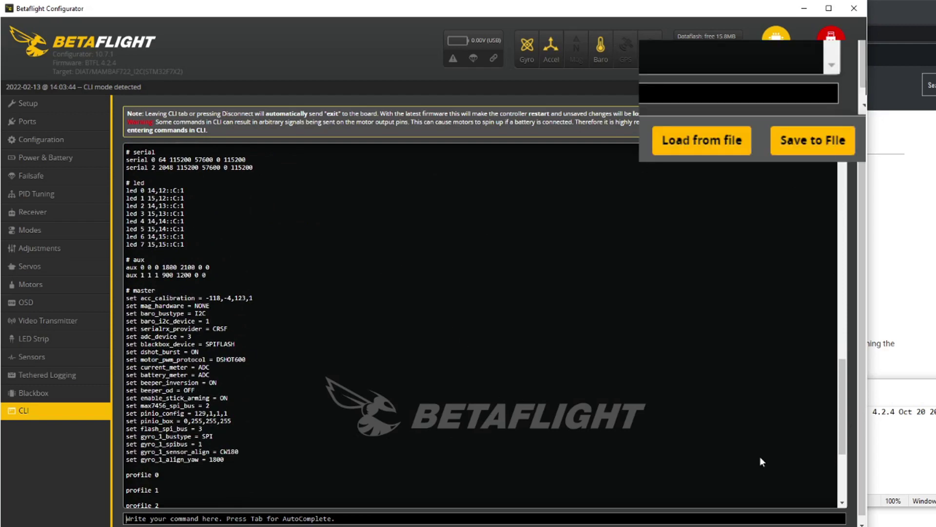
Save the CLI output to the Desktop as a text file named Souce1_BTFL_cli_20220213_140413
{"action": "left_click", "coordinate": [812, 141]}
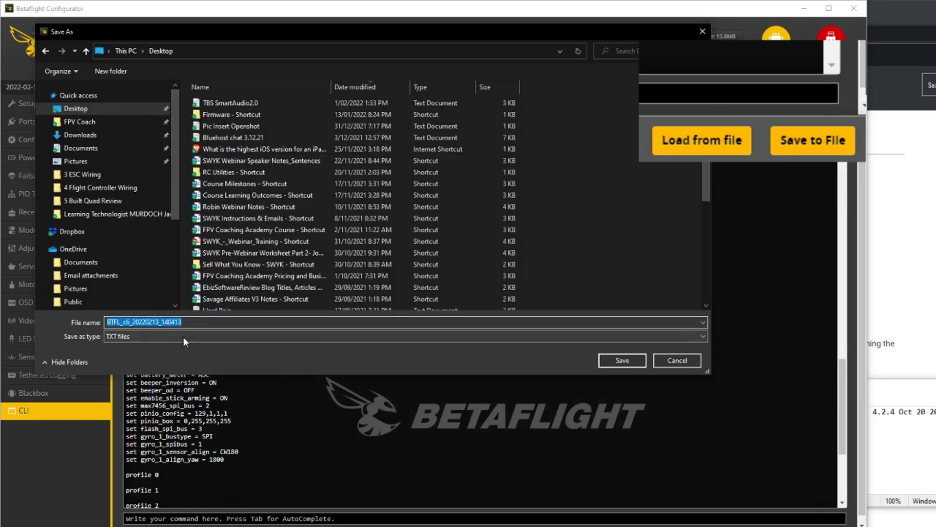
{"action": "key", "text": "Home"}
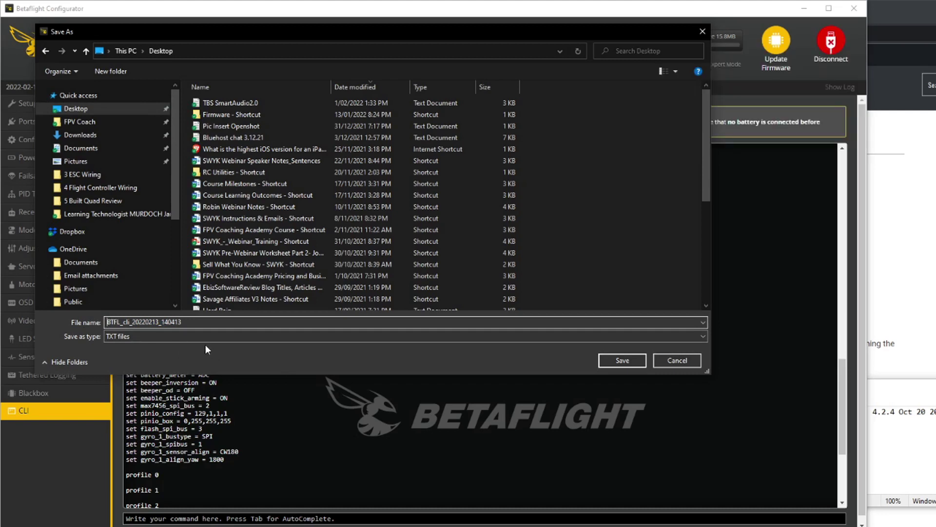
{"action": "type", "text": "Souce1_"}
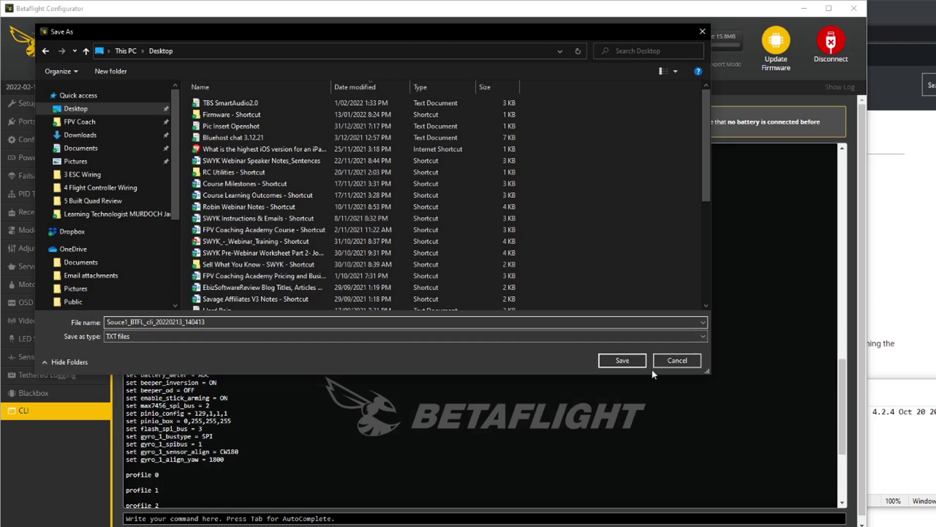
{"action": "left_click", "coordinate": [627, 360]}
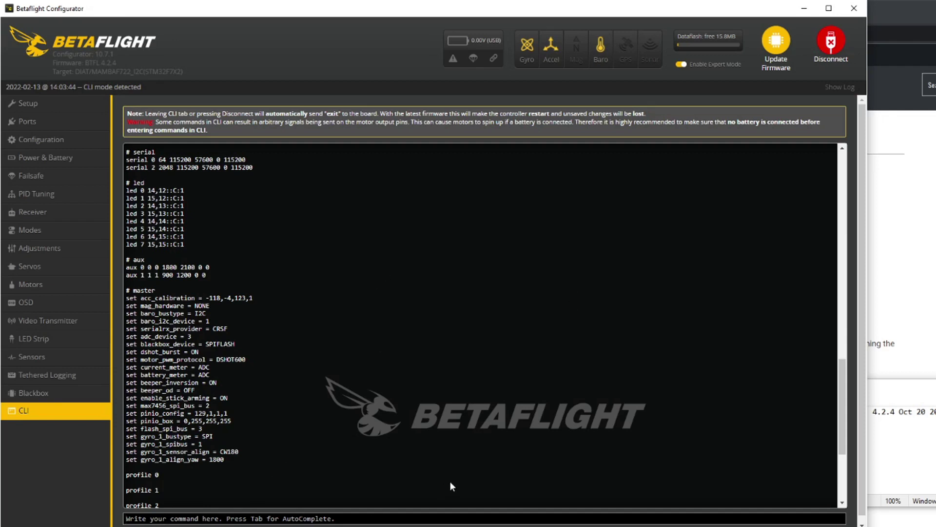
Reboot the flight controller into bootloader mode with the CLI command bl, and open the Firmware Flasher's release info
{"action": "type", "text": "bl"}
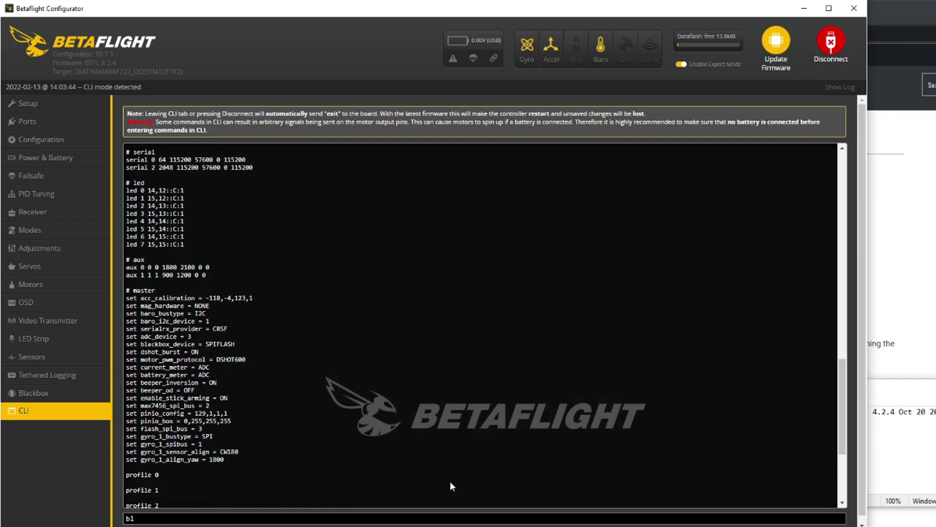
{"action": "key", "text": "Return"}
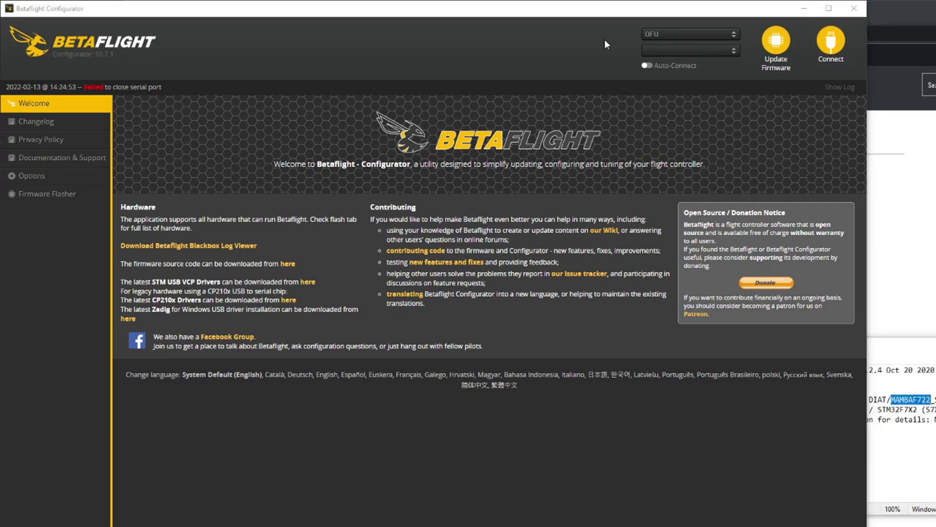
{"action": "left_click", "coordinate": [779, 47]}
{"action": "left_click", "coordinate": [779, 47]}
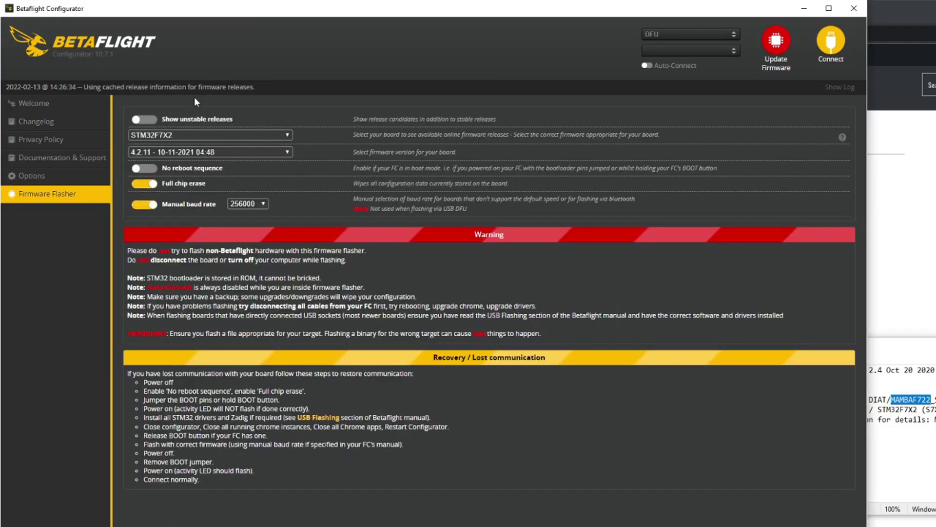
{"action": "scroll", "coordinate": [376, 254], "scroll_direction": "down", "scroll_amount": 5}
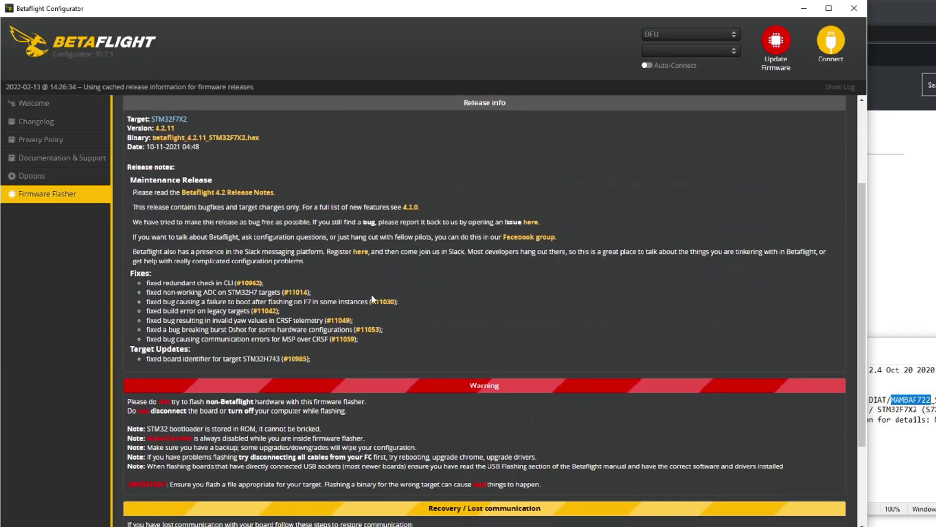
Check the board target noted in Notepad and select MAMBAF722_I2C as the board in the Firmware Flasher
{"action": "scroll", "coordinate": [421, 455], "scroll_direction": "up", "scroll_amount": 3}
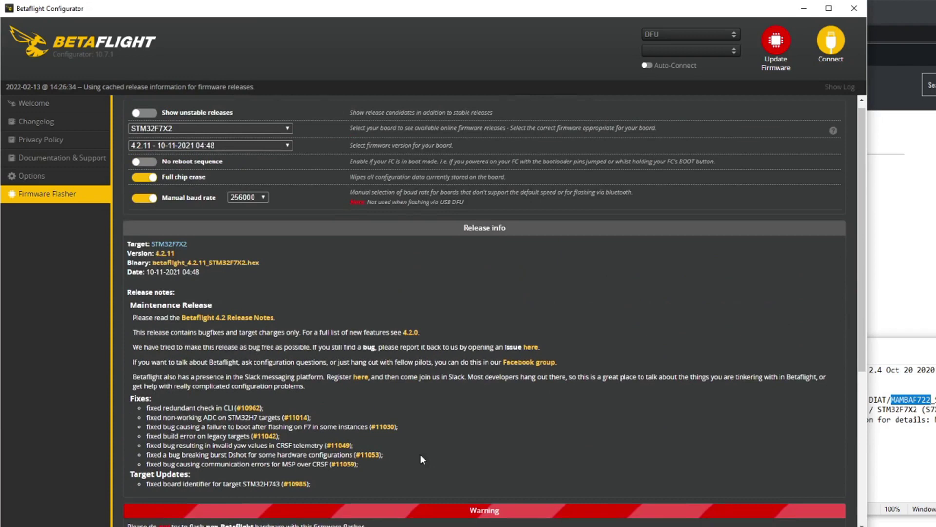
{"action": "left_click", "coordinate": [285, 134]}
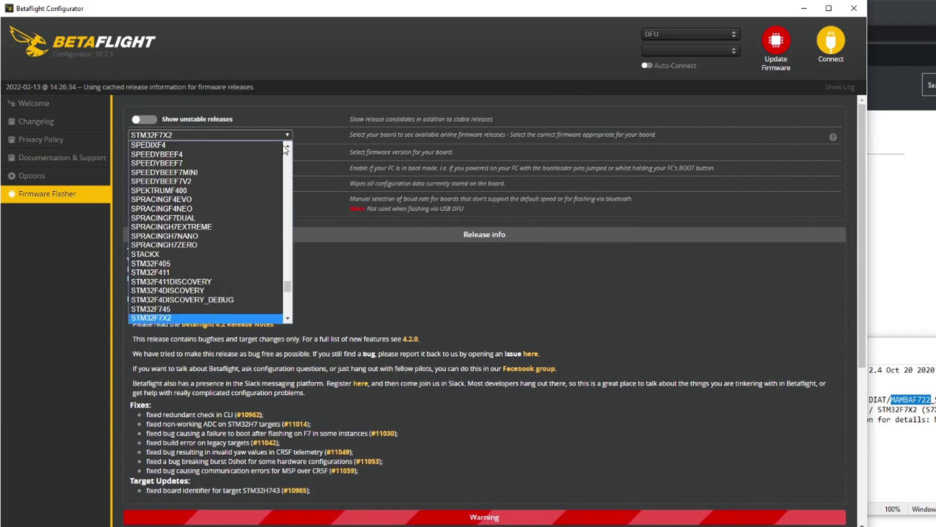
{"action": "left_click", "coordinate": [922, 403]}
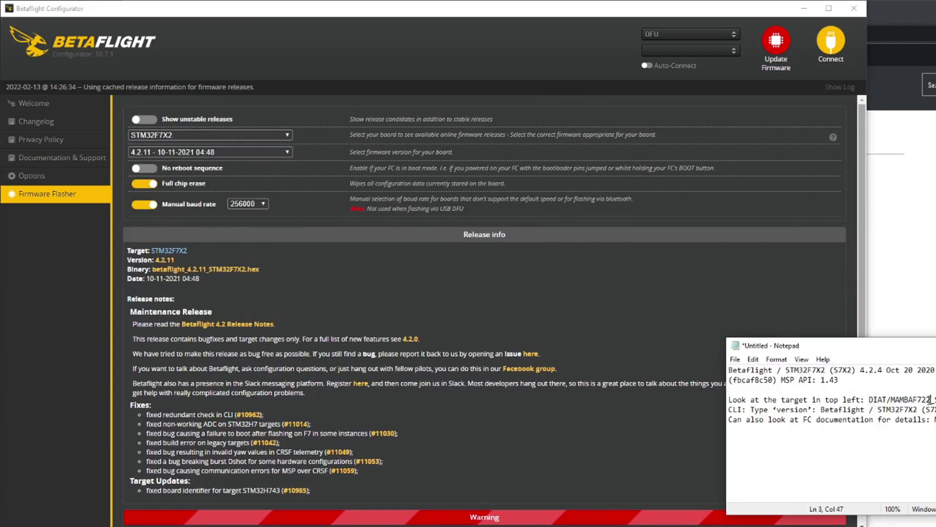
{"action": "left_click_drag", "start_coordinate": [931, 400], "coordinate": [891, 400]}
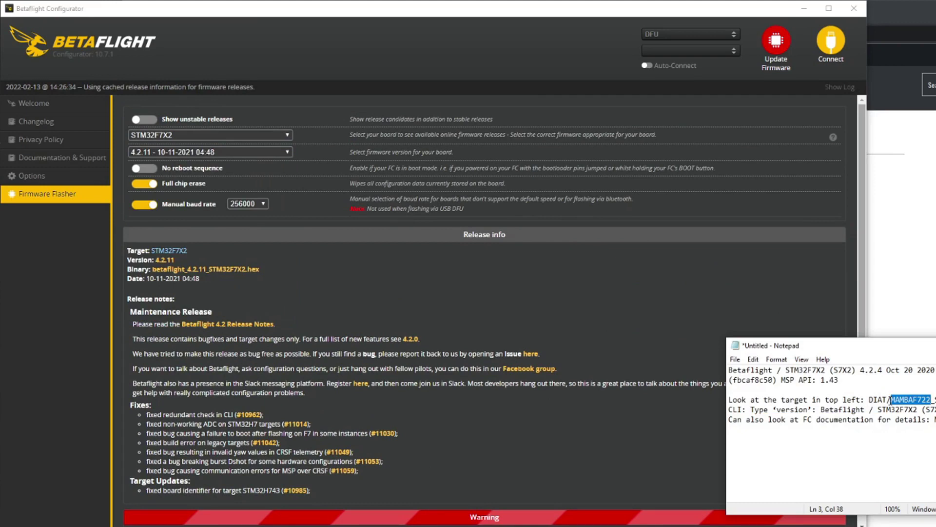
{"action": "left_click", "coordinate": [290, 134]}
{"action": "scroll", "coordinate": [147, 227], "scroll_direction": "up", "scroll_amount": 15}
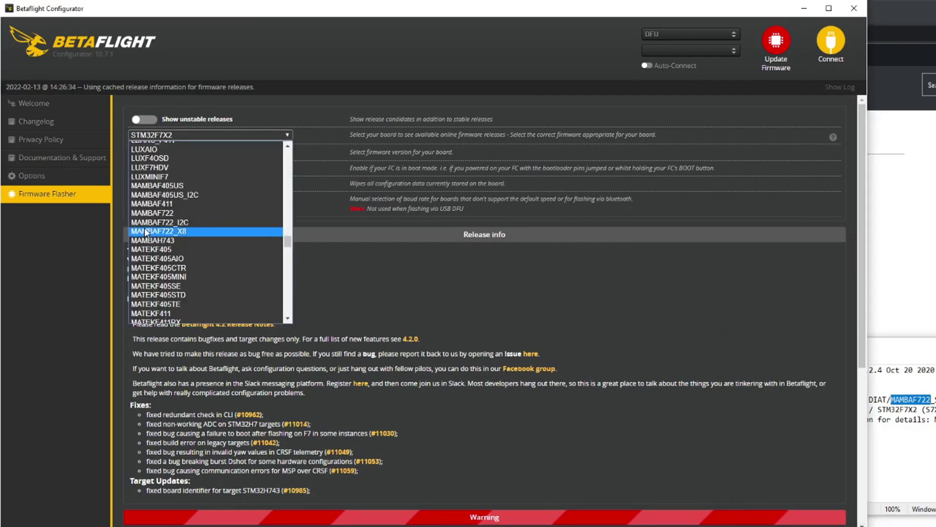
{"action": "left_click", "coordinate": [149, 222]}
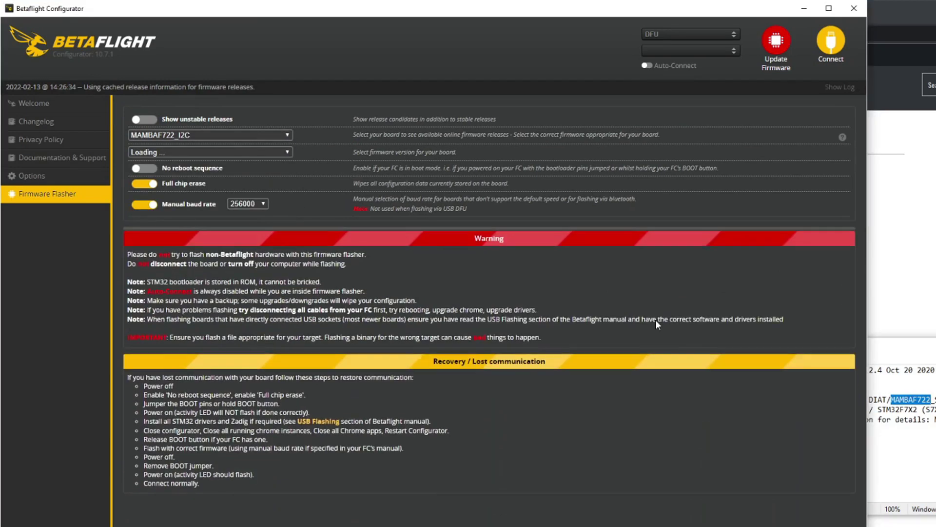
Compare the release info and selected firmware version for MAMBAF722_I2C with the target details noted in Notepad
{"action": "scroll", "coordinate": [487, 292], "scroll_direction": "down", "scroll_amount": 1}
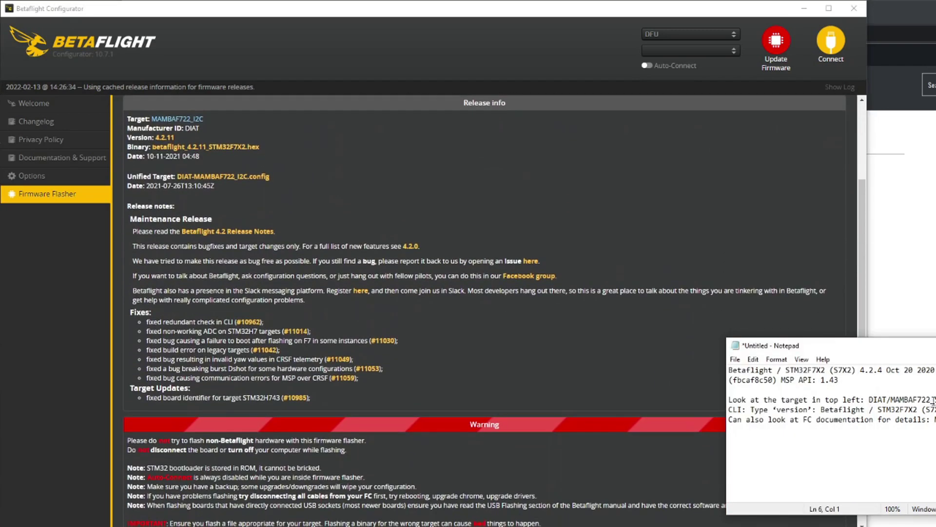
{"action": "left_click_drag", "start_coordinate": [934, 401], "coordinate": [877, 410]}
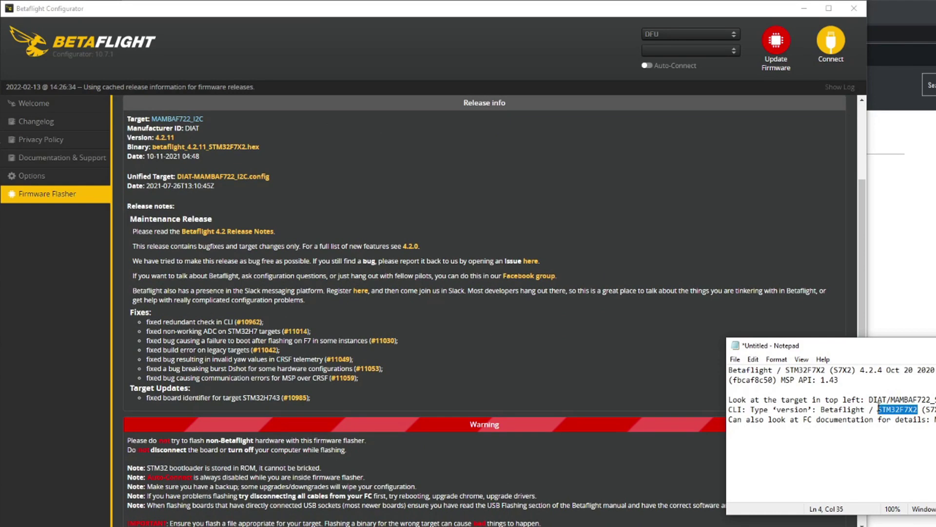
{"action": "scroll", "coordinate": [290, 280], "scroll_direction": "up", "scroll_amount": 3}
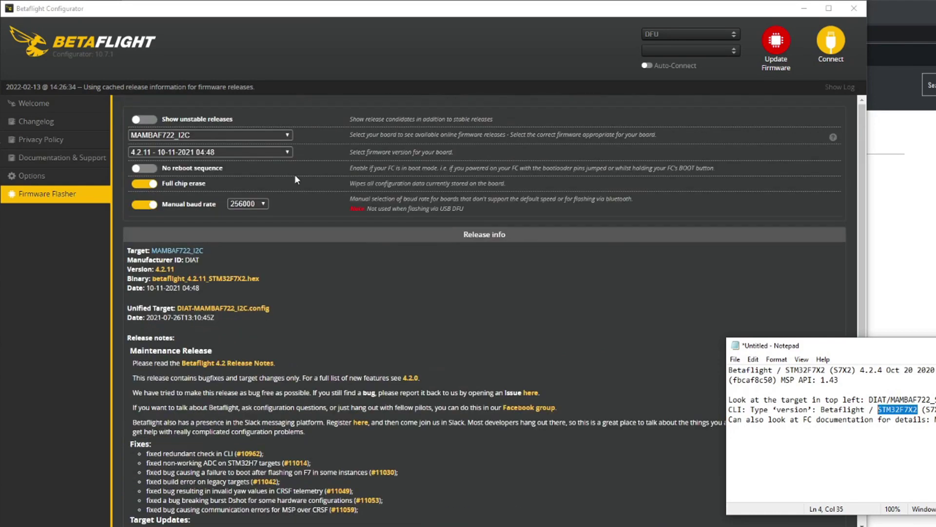
{"action": "left_click", "coordinate": [287, 154]}
{"action": "left_click", "coordinate": [287, 154]}
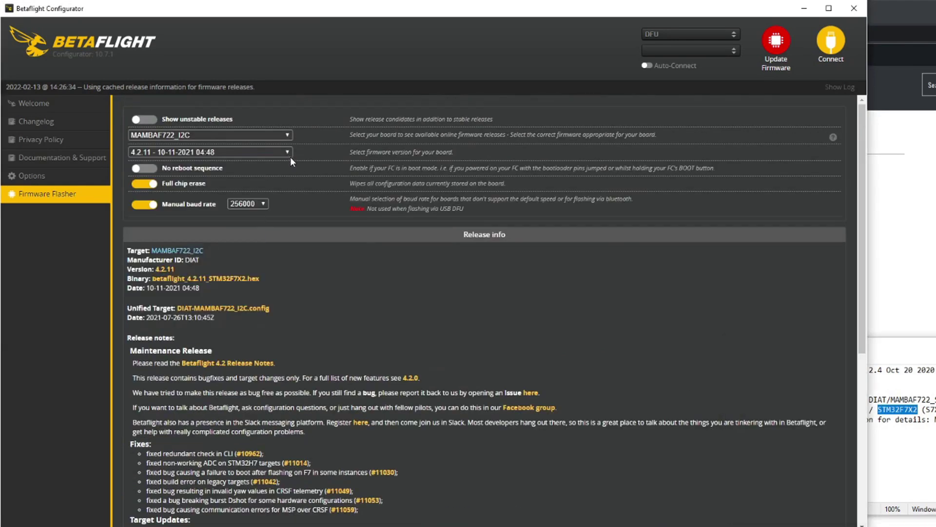
{"action": "key", "text": "alt+Tab"}
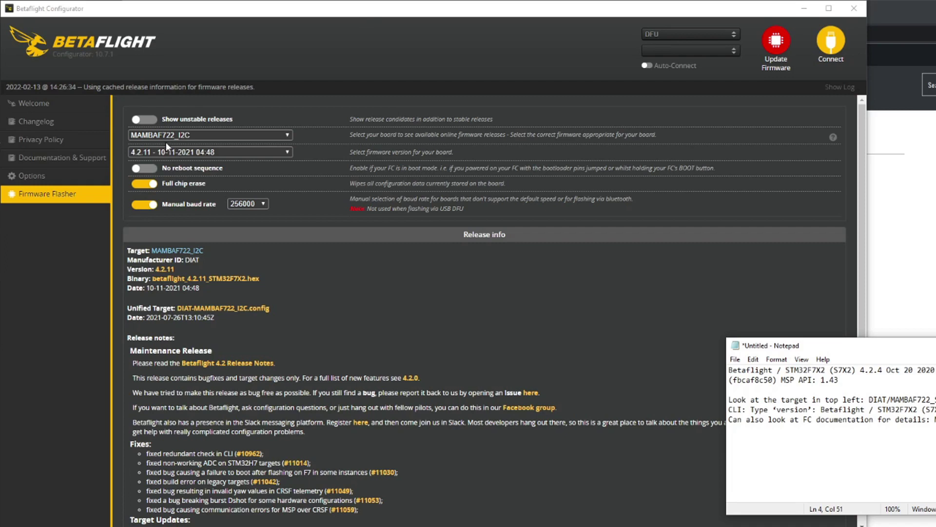
{"action": "key", "text": "alt+Tab"}
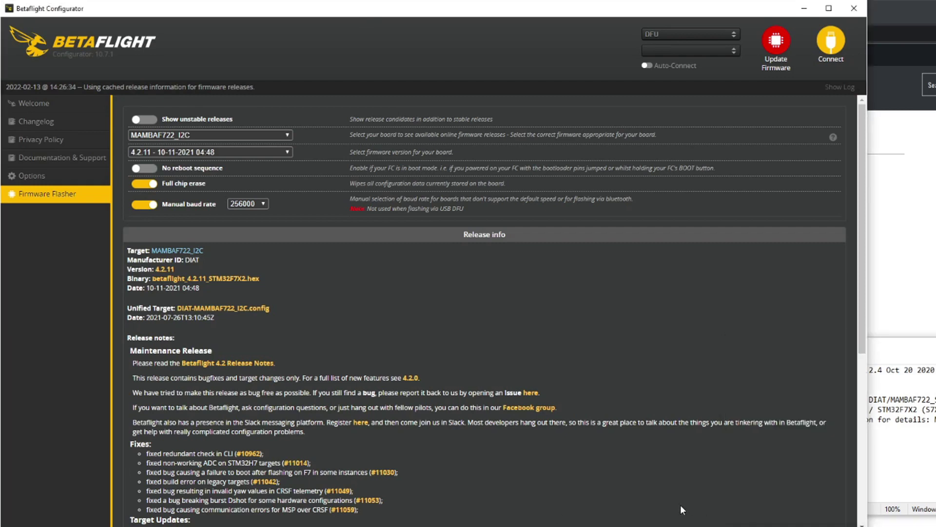
Flash the 4.2.11 firmware for MAMBAF722_I2C to the board and review the target notes in Notepad meanwhile
{"action": "scroll", "coordinate": [680, 505], "scroll_direction": "down", "scroll_amount": 3}
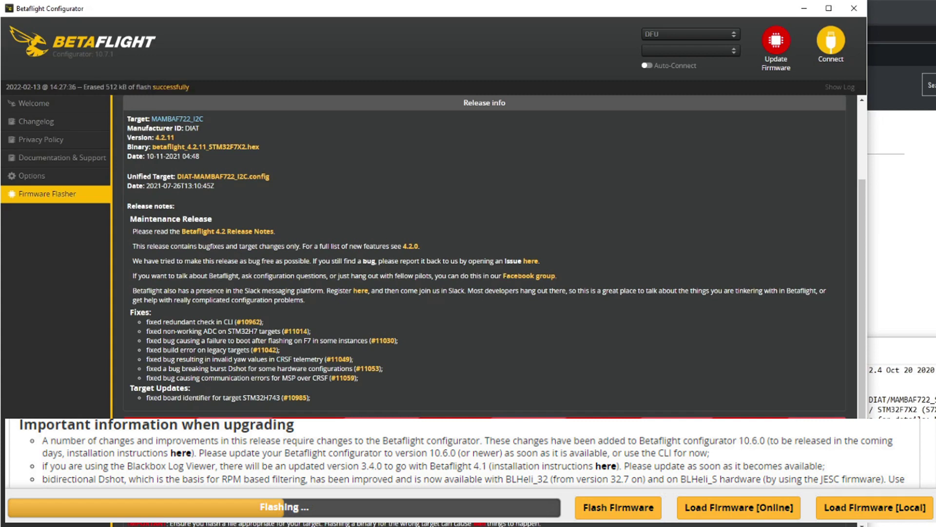
{"action": "key", "text": "alt+Tab"}
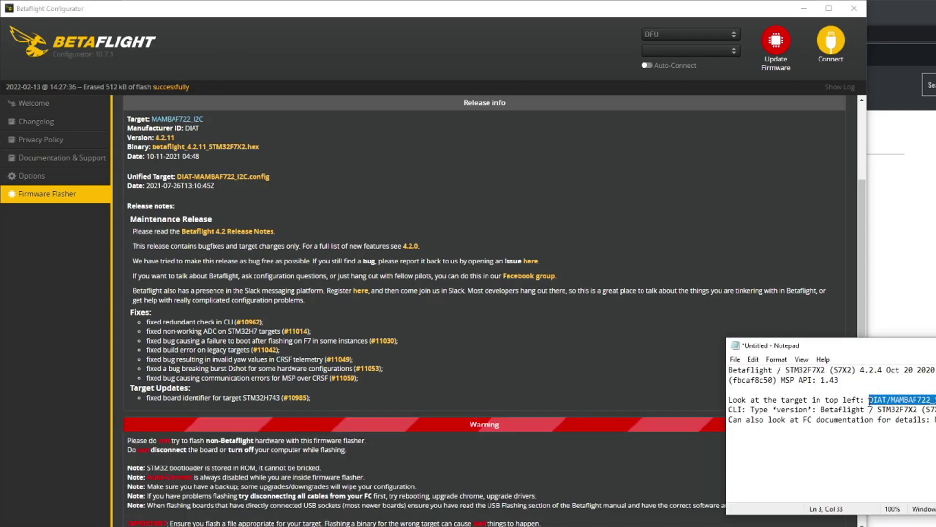
{"action": "key", "text": "Down"}
{"action": "key", "text": "End"}
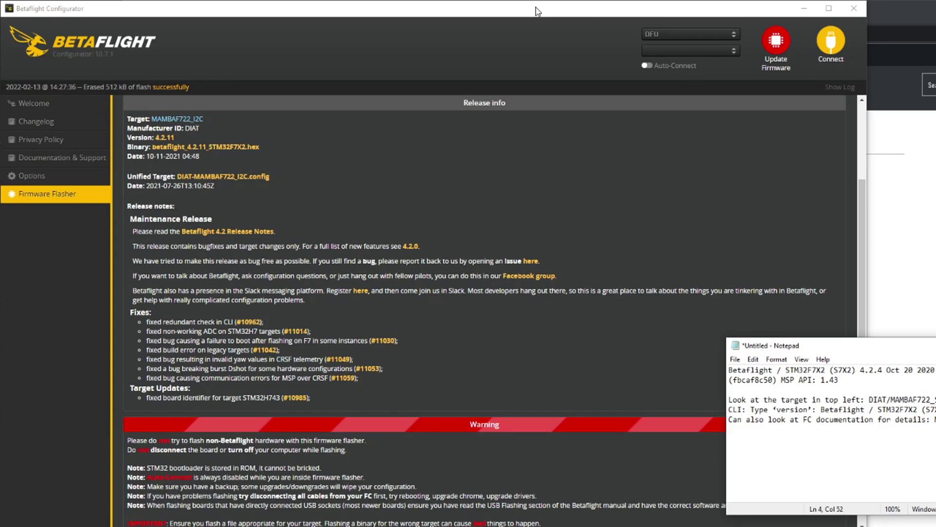
Connect to the flight controller on COM10 at 115200, apply the board's custom defaults, and reconnect, dismissing the configuration warning
{"action": "left_click", "coordinate": [714, 27]}
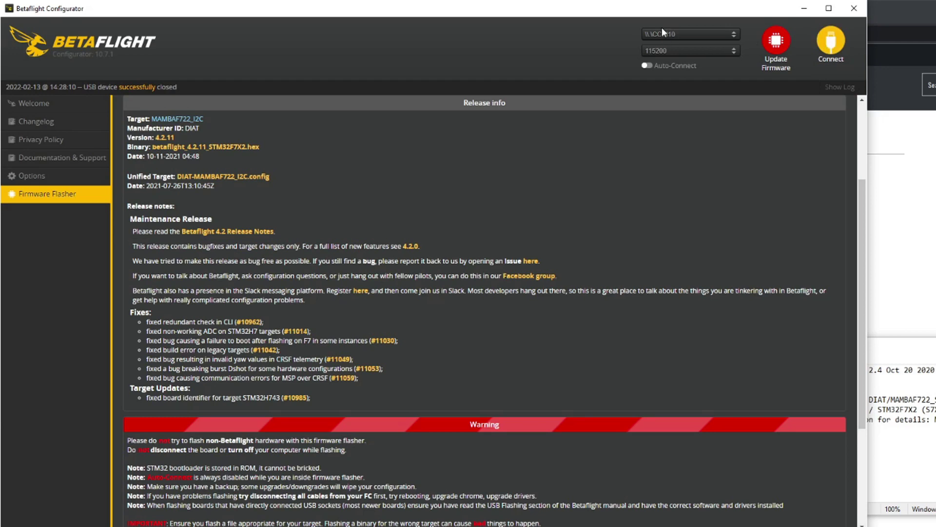
{"action": "left_click", "coordinate": [831, 41]}
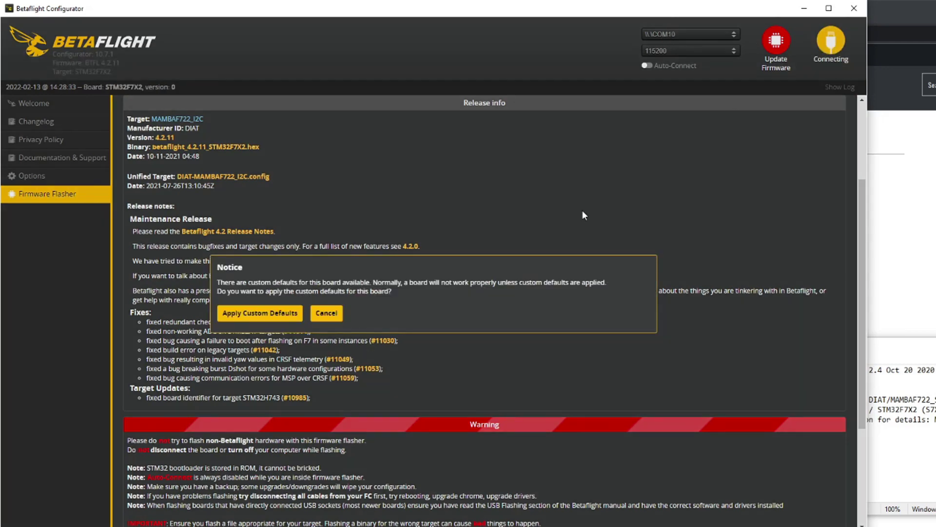
{"action": "left_click", "coordinate": [263, 316]}
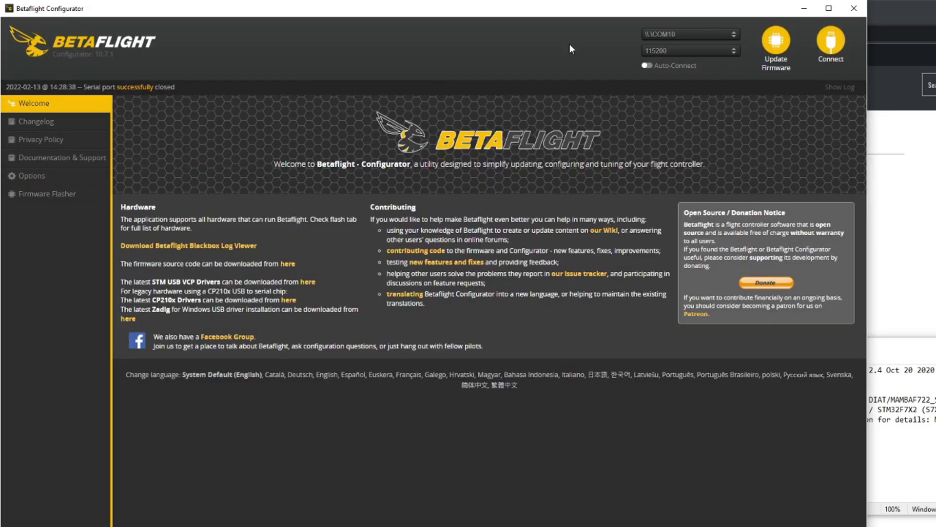
{"action": "left_click", "coordinate": [831, 40]}
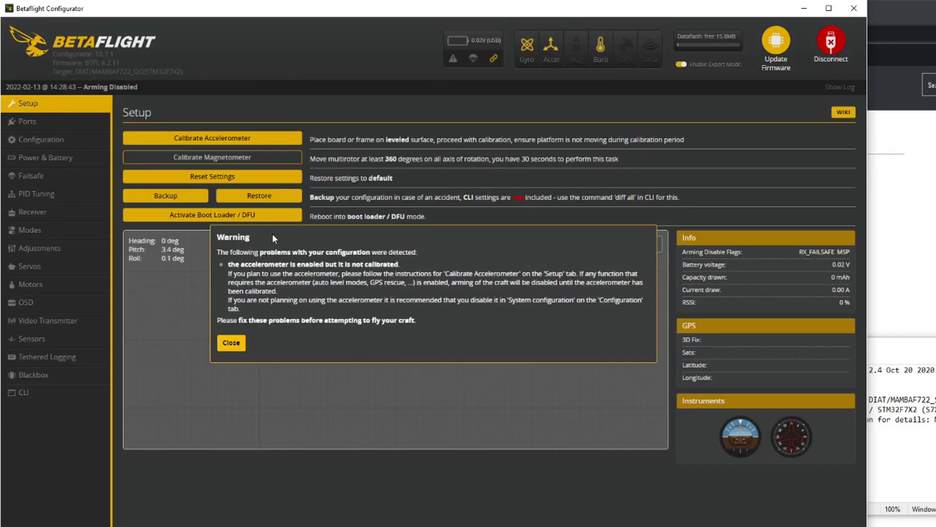
{"action": "left_click", "coordinate": [233, 343]}
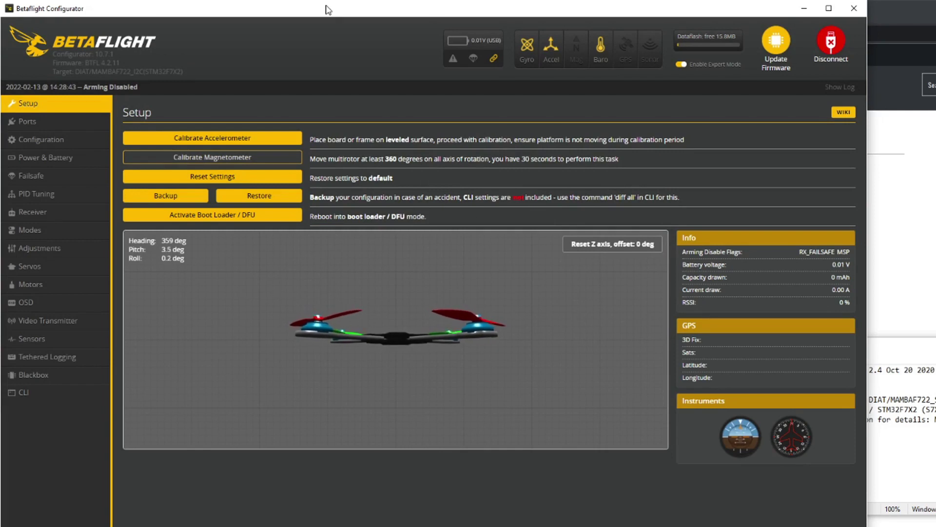
Calibrate the accelerometer on the Setup page and reset the Z axis of the 3D model preview
{"action": "left_click_drag", "start_coordinate": [328, 10], "coordinate": [334, 10]}
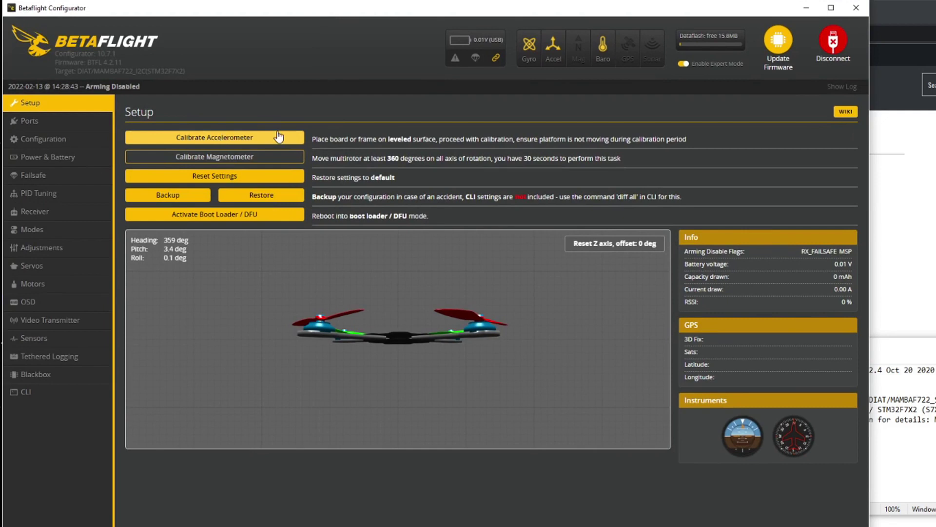
{"action": "left_click", "coordinate": [211, 139]}
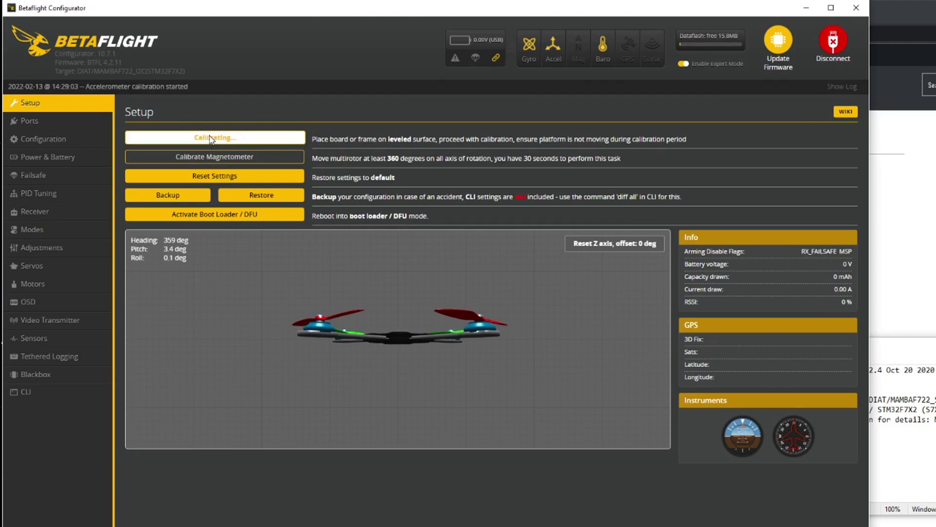
{"action": "left_click", "coordinate": [615, 244]}
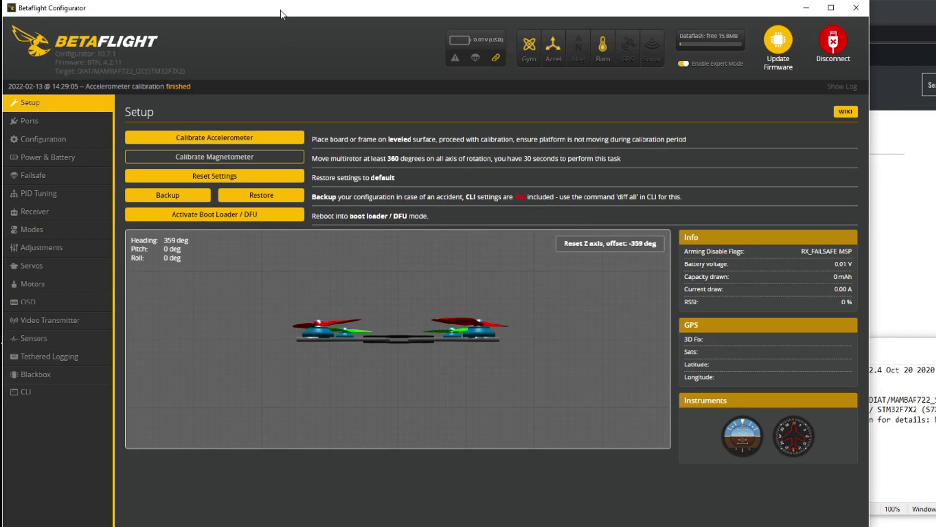
{"action": "left_click_drag", "start_coordinate": [283, 12], "coordinate": [283, 13]}
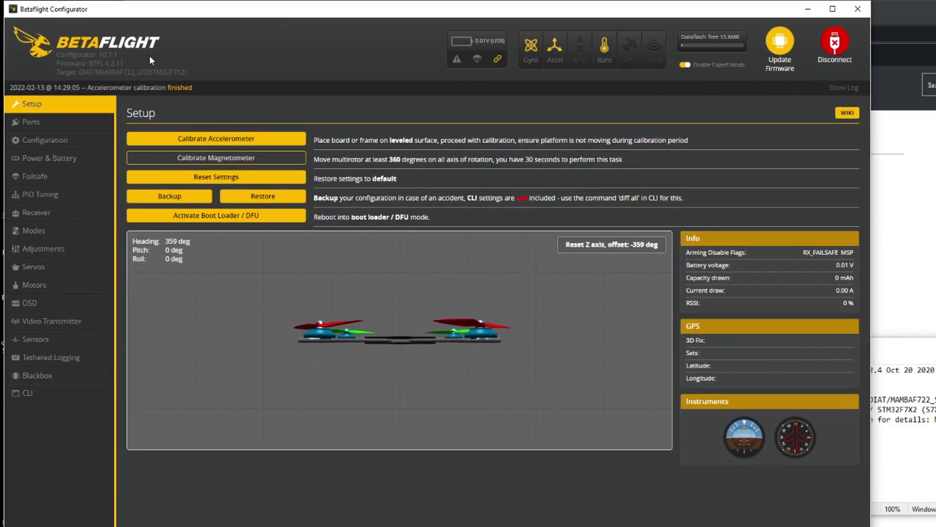